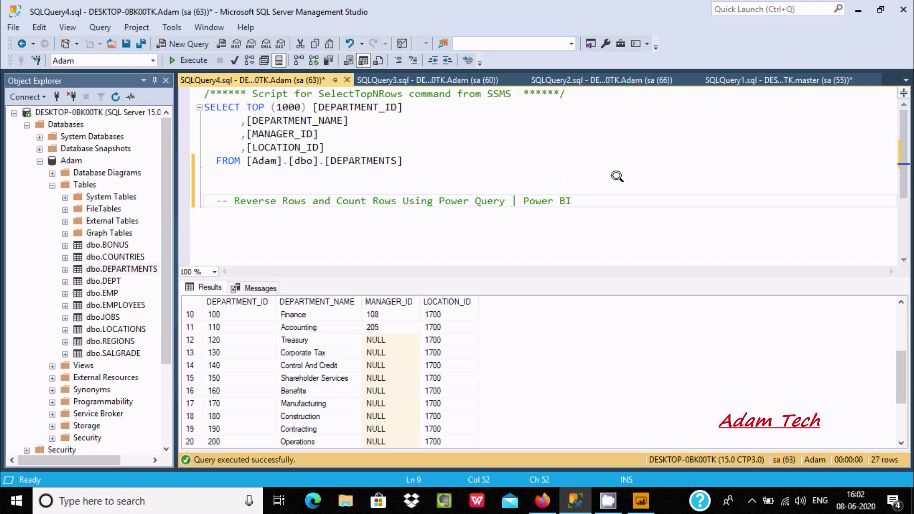
Step: Switch from SSMS's DEPARTMENTS query results to the blank untitled Power BI Desktop report
{"action": "left_click", "coordinate": [641, 500]}
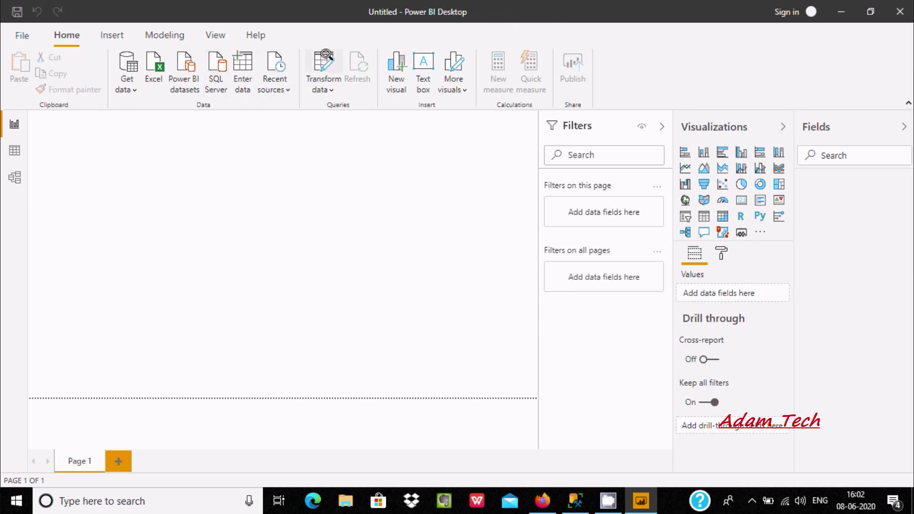
Step: Launch Power Query Editor with Transform data, glance at SSMS, and bring up New Source's data source list
{"action": "left_click", "coordinate": [323, 66]}
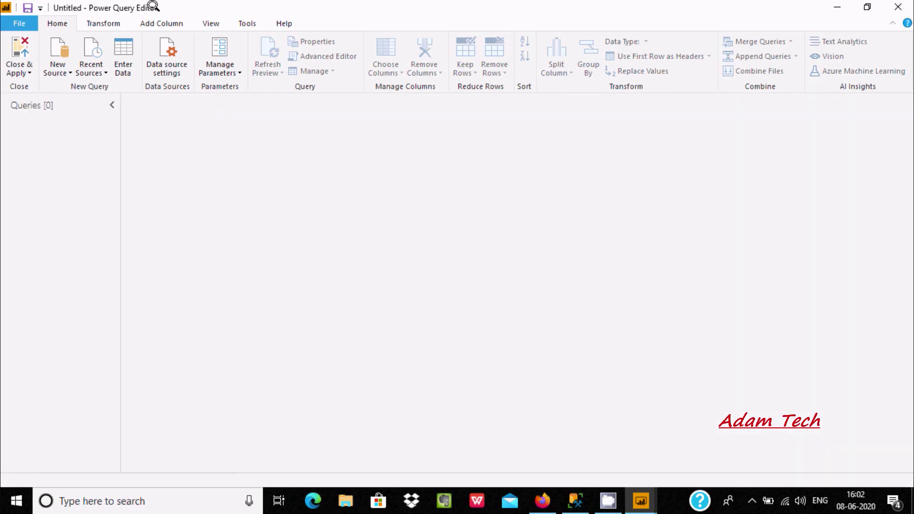
{"action": "left_click", "coordinate": [630, 502]}
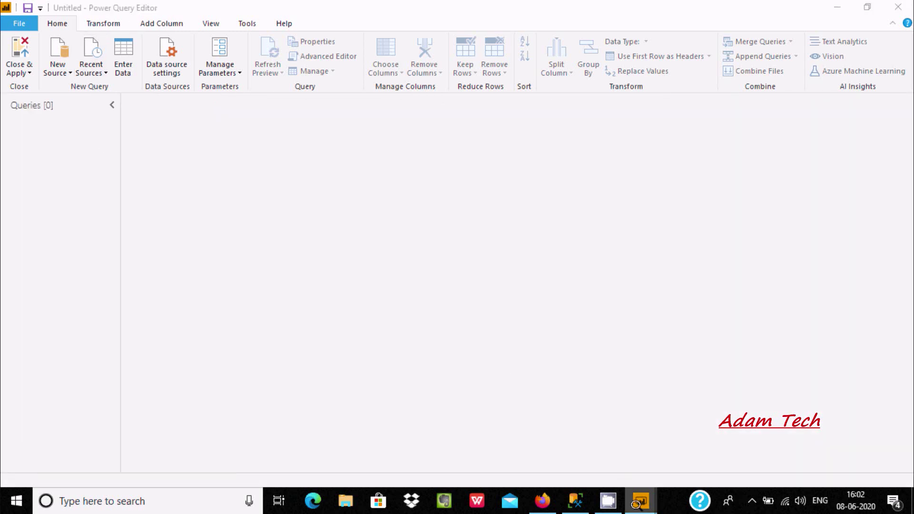
{"action": "left_click", "coordinate": [576, 501]}
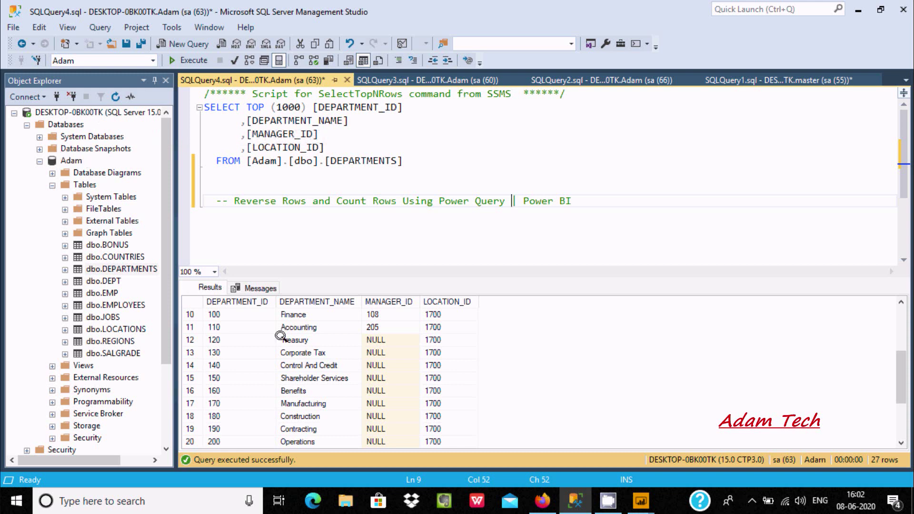
{"action": "mouse_move", "coordinate": [641, 501]}
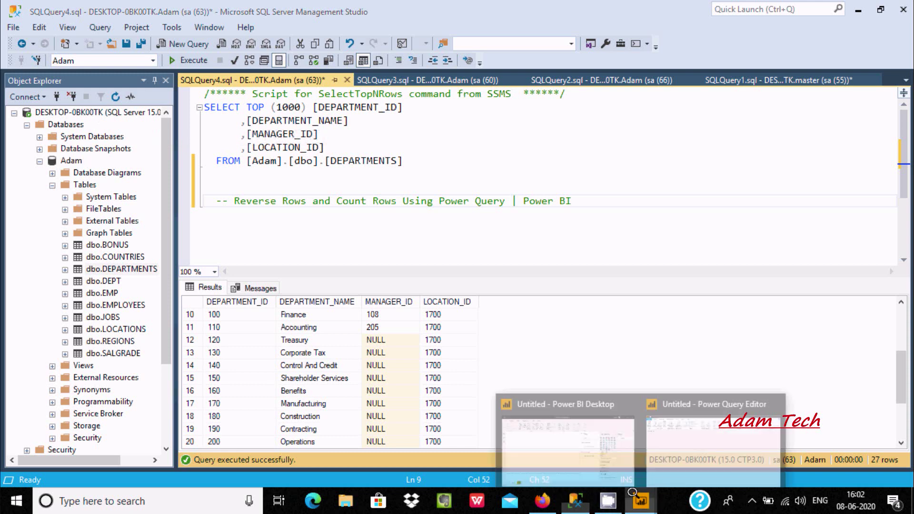
{"action": "left_click", "coordinate": [683, 442]}
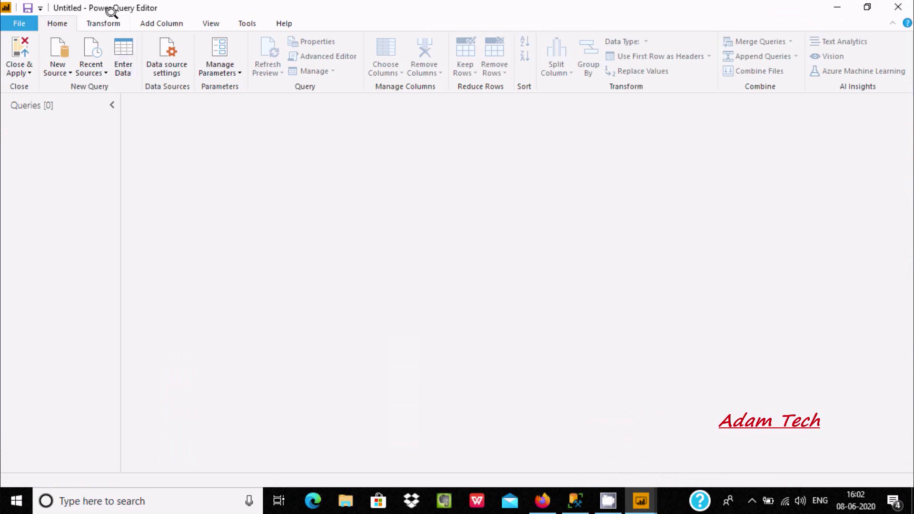
{"action": "left_click", "coordinate": [57, 67]}
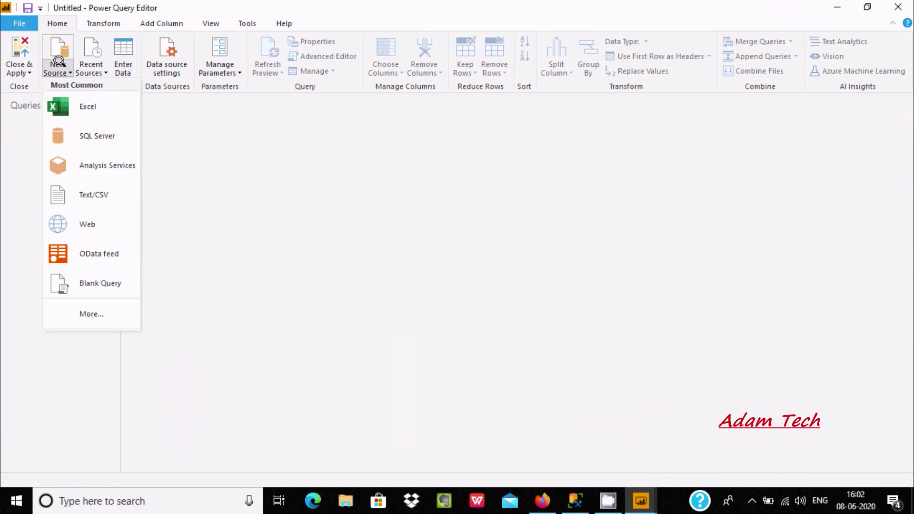
Step: Connect a SQL Server source with server localhost and database Adam, checking details in SSMS
{"action": "left_click", "coordinate": [85, 136]}
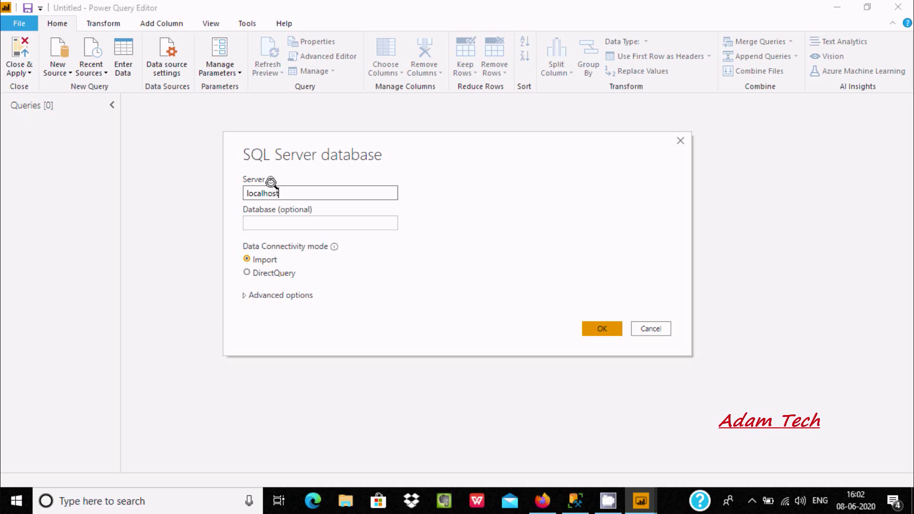
{"action": "left_click", "coordinate": [268, 220]}
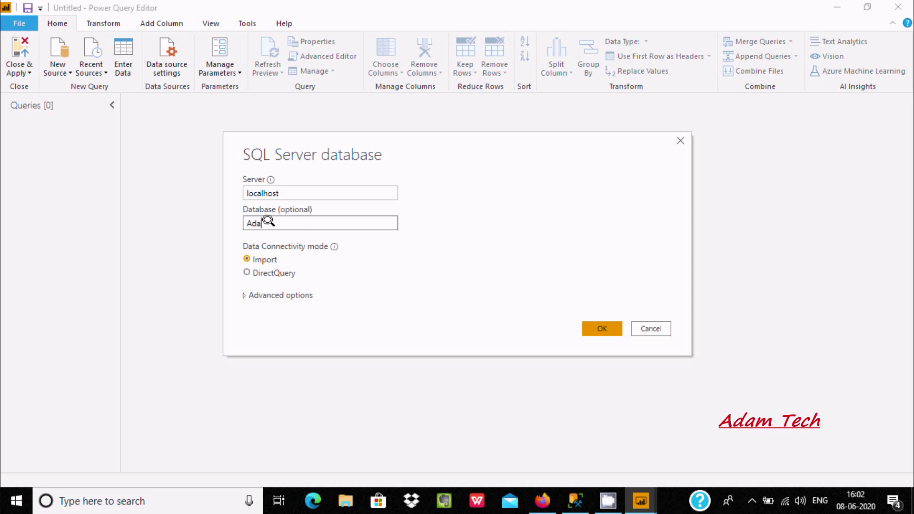
{"action": "left_click", "coordinate": [575, 500]}
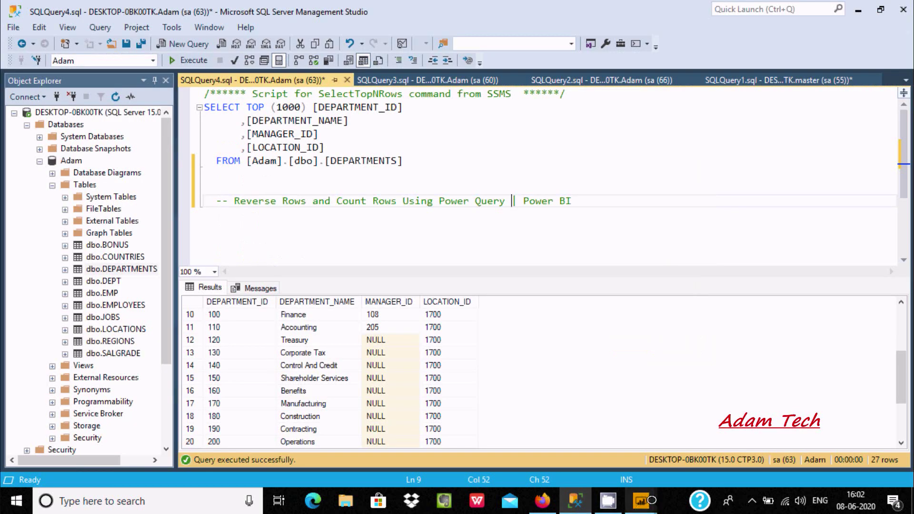
{"action": "mouse_move", "coordinate": [640, 500]}
{"action": "left_click", "coordinate": [675, 438]}
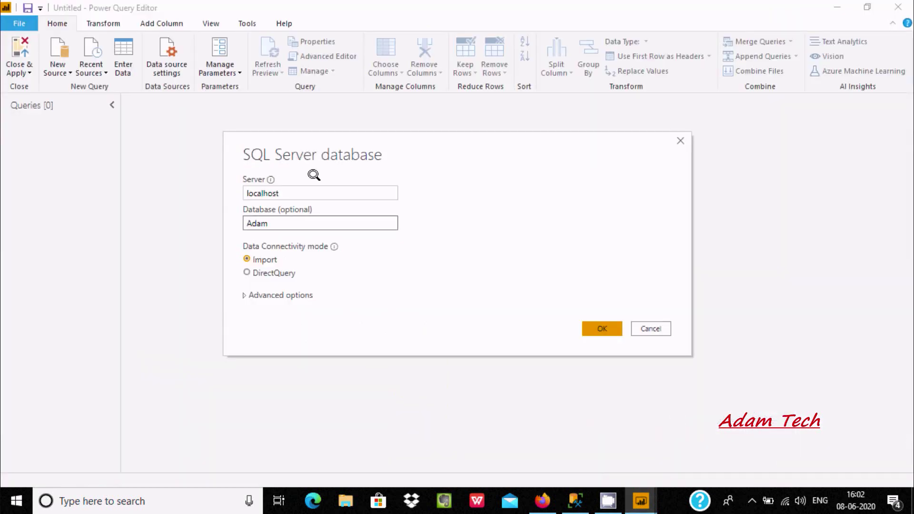
{"action": "left_click", "coordinate": [593, 325]}
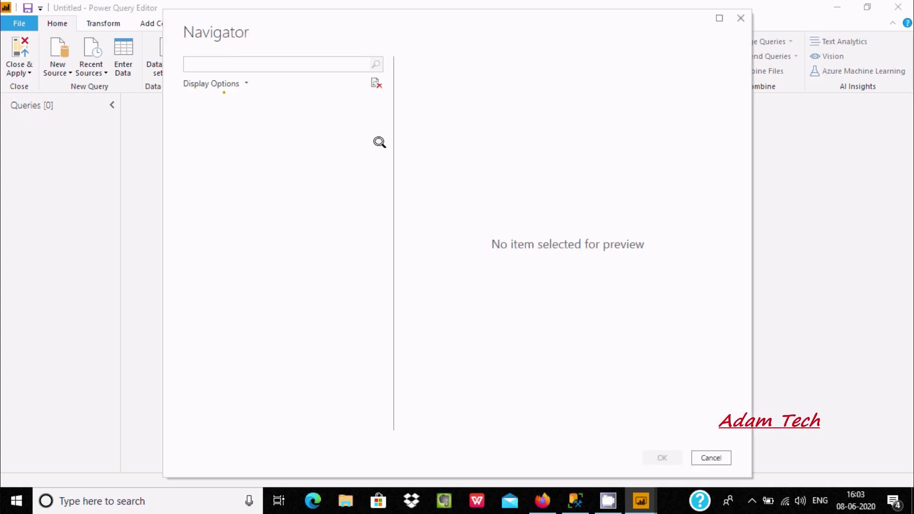
Step: Expand localhost: Adam, tick COUNTRIES, DEPARTMENTS, DEPT, EMPLOYEES and EMP, and load them
{"action": "left_click", "coordinate": [200, 102]}
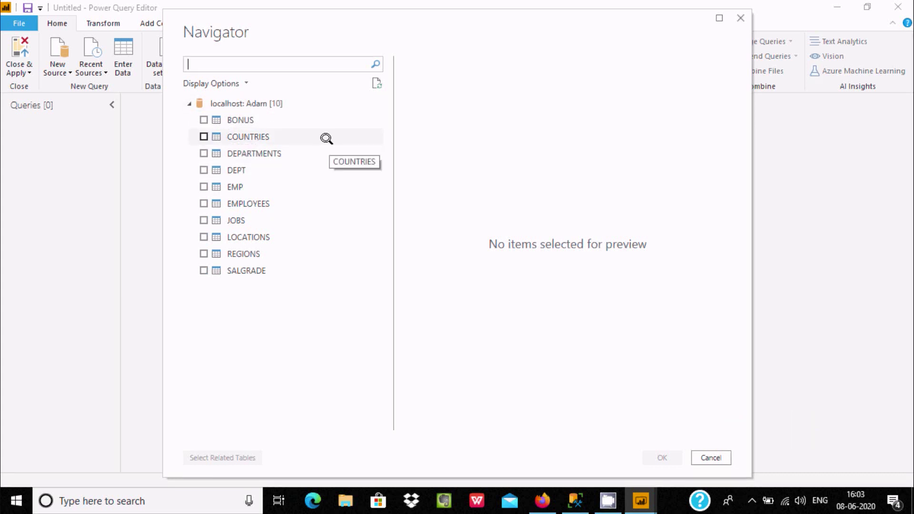
{"action": "left_click", "coordinate": [204, 137]}
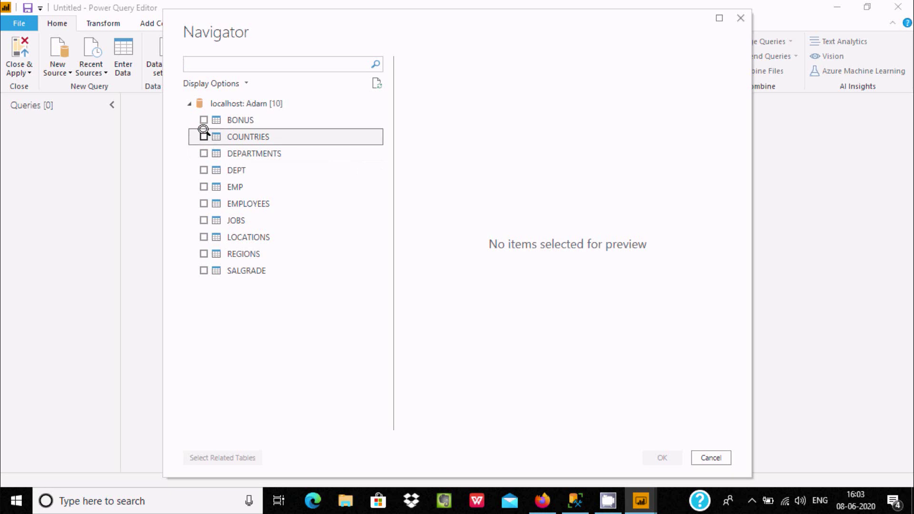
{"action": "left_click", "coordinate": [203, 153]}
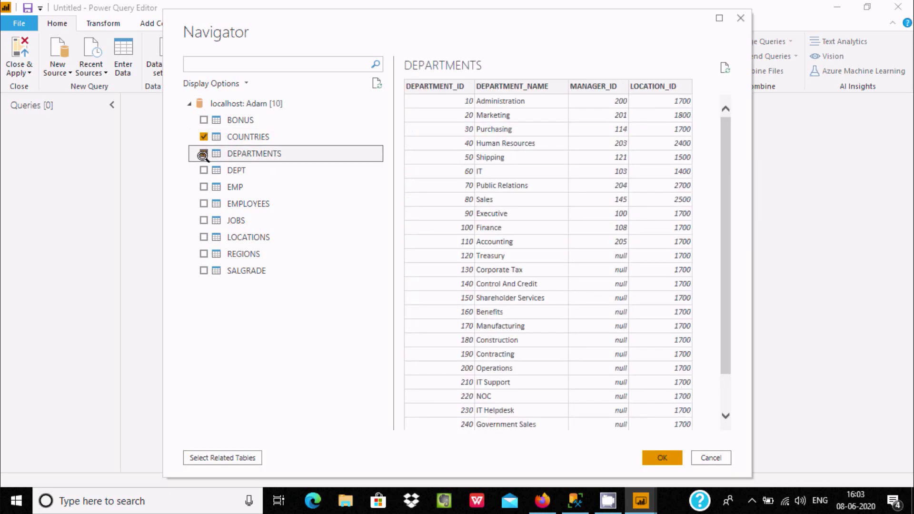
{"action": "left_click", "coordinate": [202, 170]}
{"action": "left_click", "coordinate": [199, 180]}
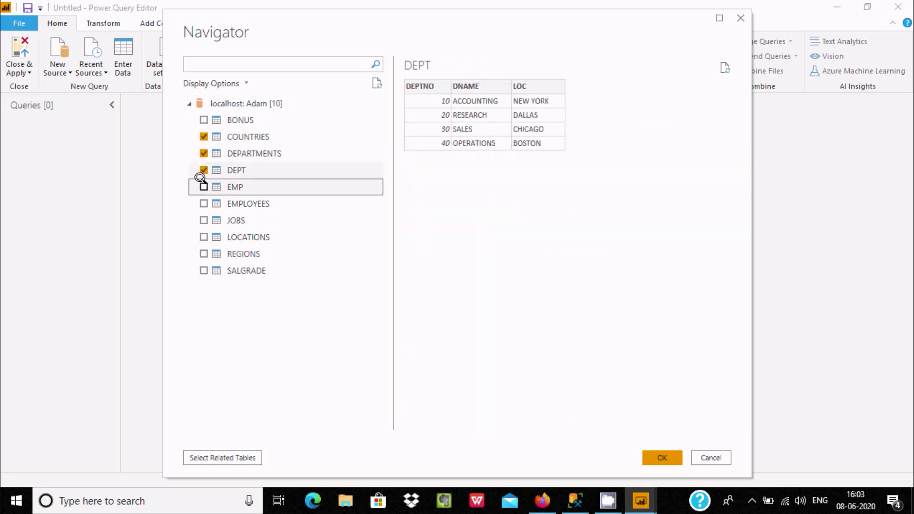
{"action": "left_click", "coordinate": [197, 200]}
{"action": "left_click", "coordinate": [197, 202]}
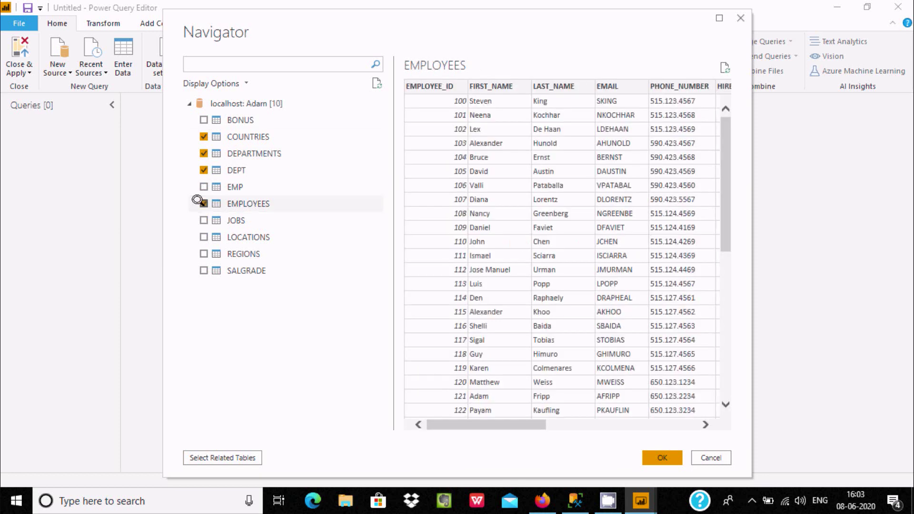
{"action": "left_click", "coordinate": [198, 186]}
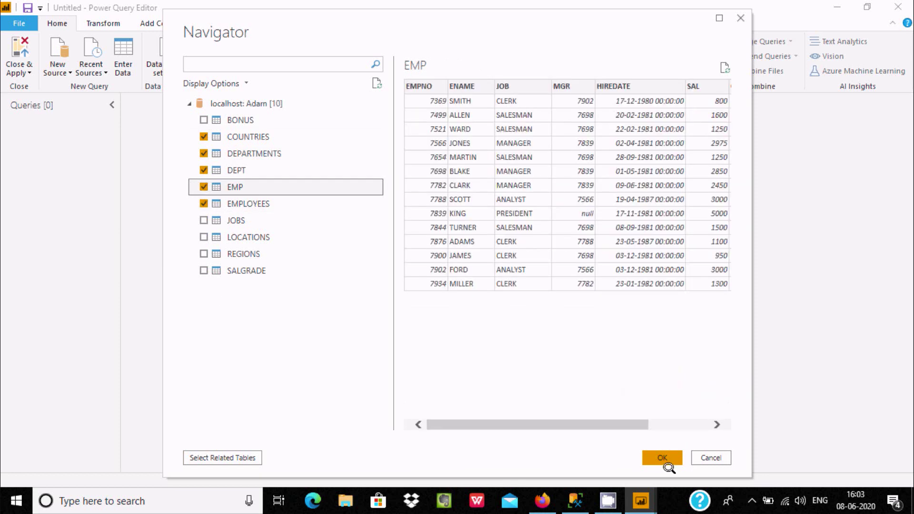
{"action": "left_click", "coordinate": [660, 458]}
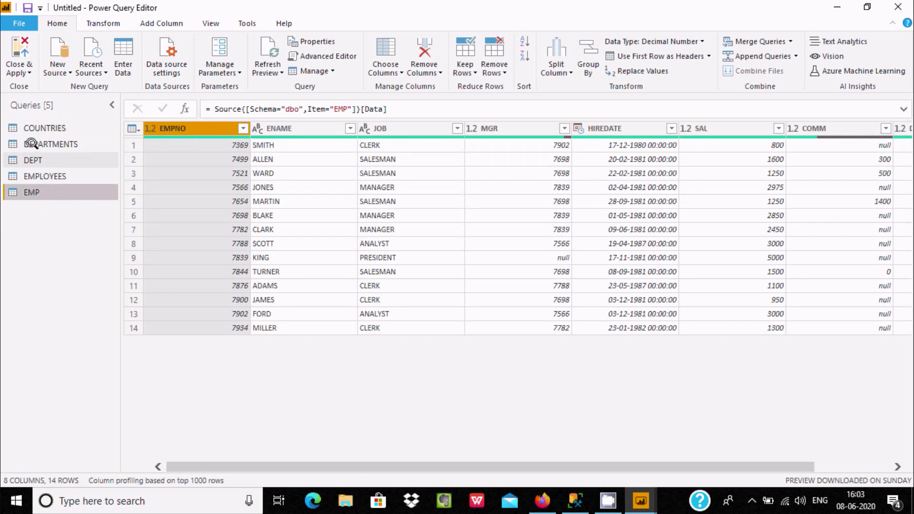
Step: Select the COUNTRIES query and show the Transform ribbon commands
{"action": "left_click", "coordinate": [35, 127]}
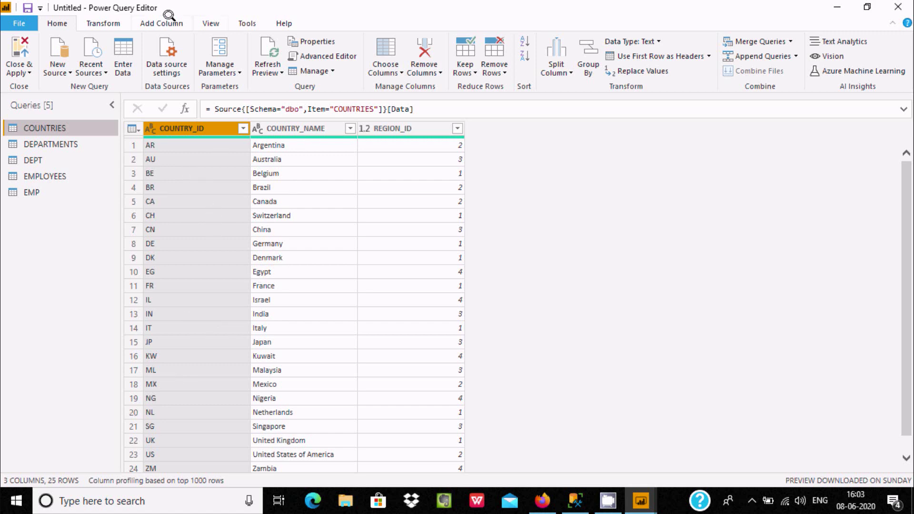
{"action": "left_click", "coordinate": [106, 21]}
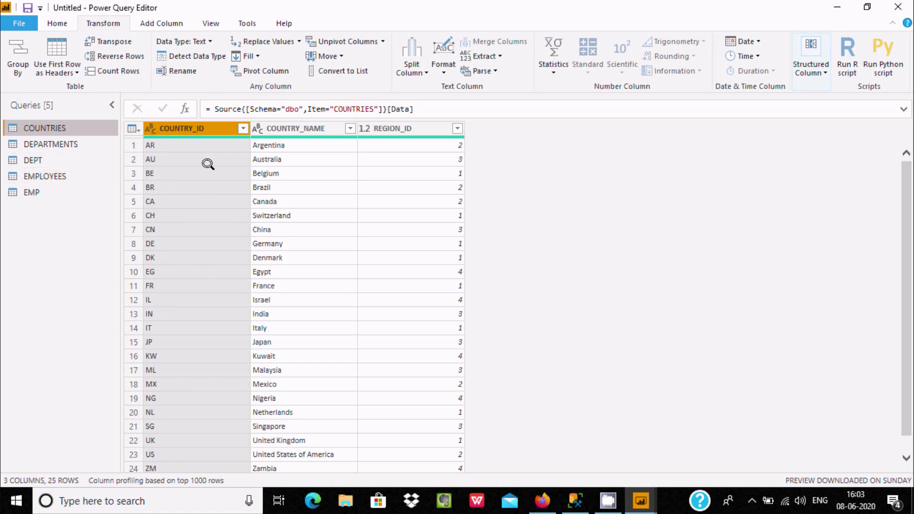
Step: Reverse the COUNTRIES rows so Zimbabwe comes first, then select the DEPT query
{"action": "left_click", "coordinate": [113, 55]}
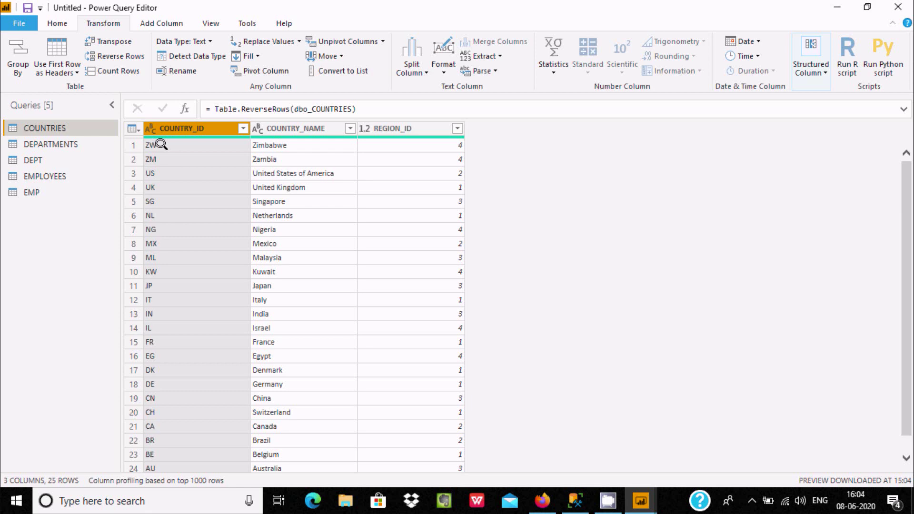
{"action": "left_click", "coordinate": [28, 157]}
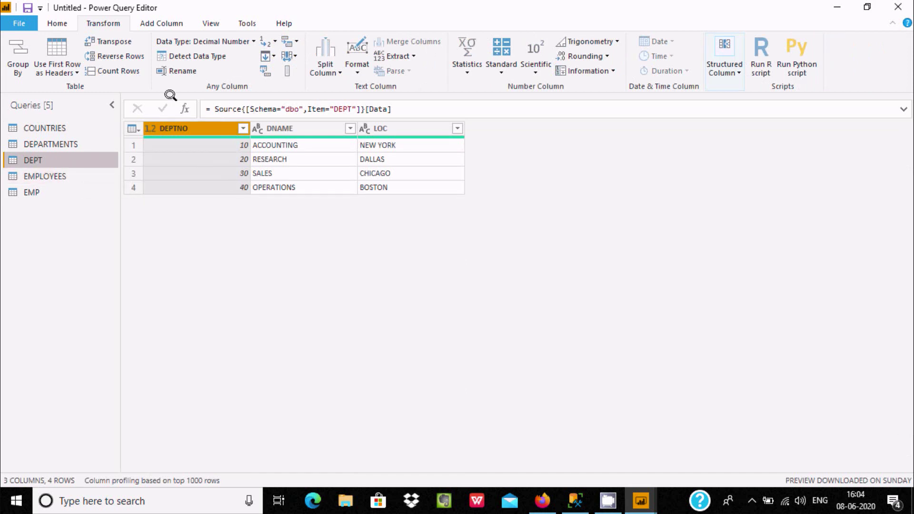
Step: Reverse DEPT's rows, promote the first row (40, OPERATIONS, BOSTON) to headers, then select EMPLOYEES
{"action": "left_click", "coordinate": [117, 56]}
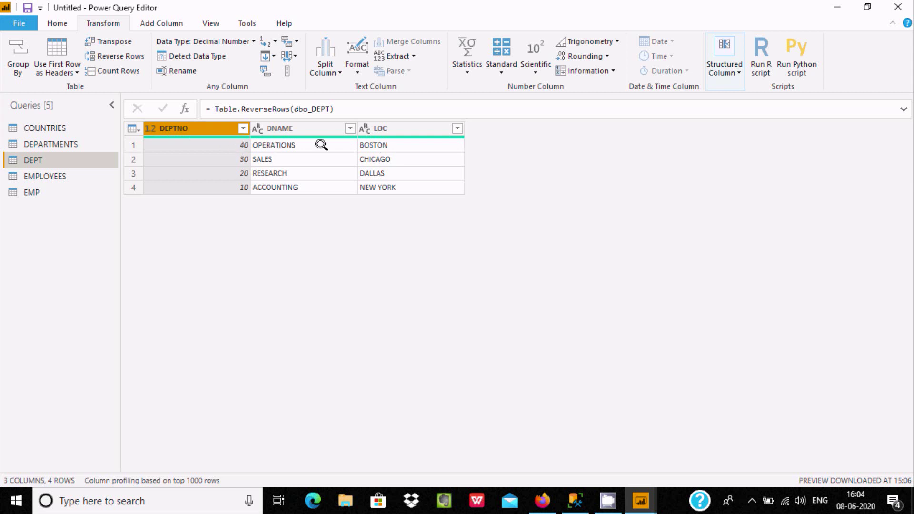
{"action": "left_click", "coordinate": [72, 71]}
{"action": "left_click", "coordinate": [69, 84]}
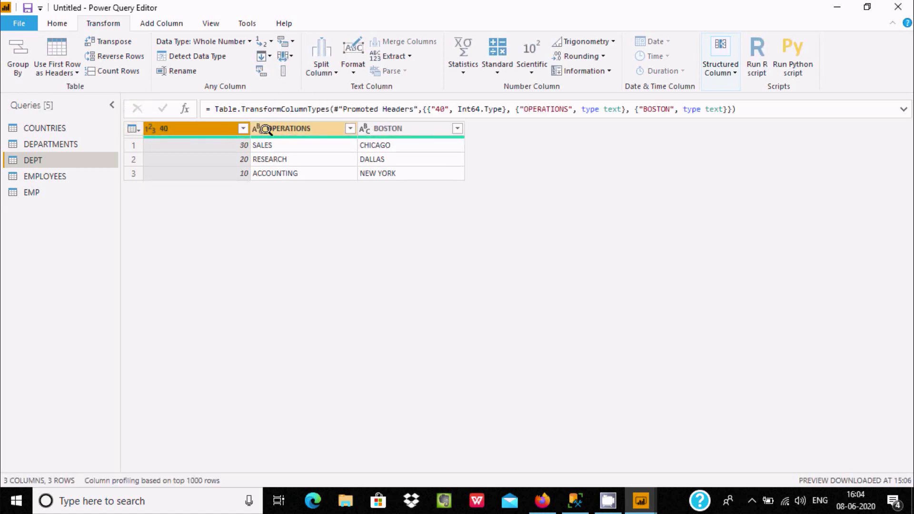
{"action": "left_click", "coordinate": [51, 172]}
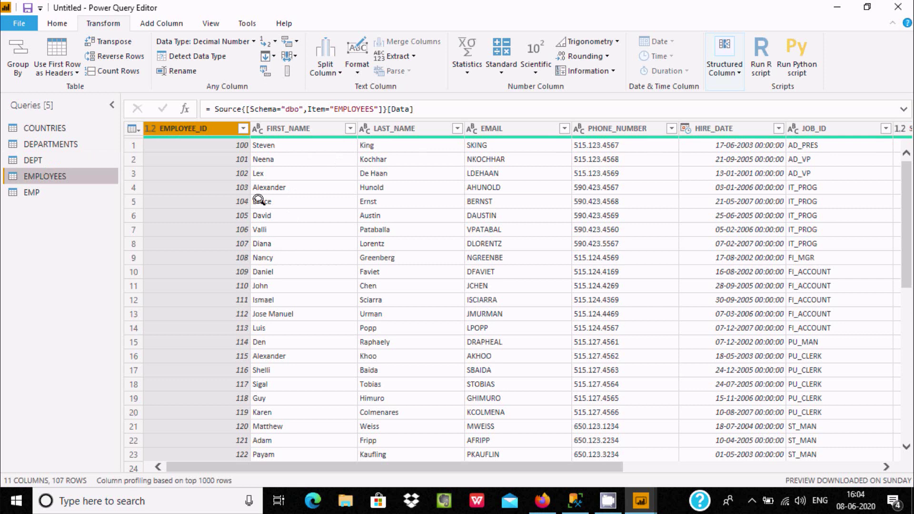
Step: Count EMPLOYEES' rows (107), cancel an accidental rename, and select the DEPARTMENTS query
{"action": "left_click", "coordinate": [123, 69]}
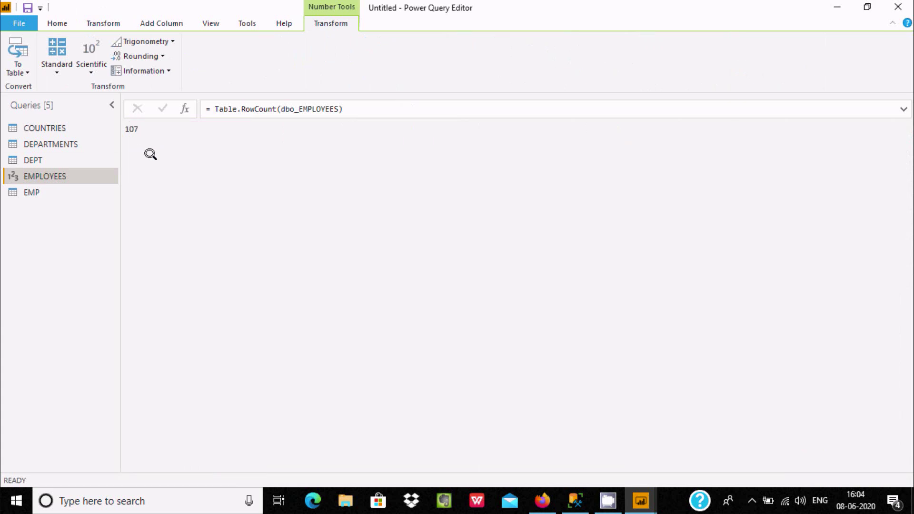
{"action": "left_click", "coordinate": [108, 104]}
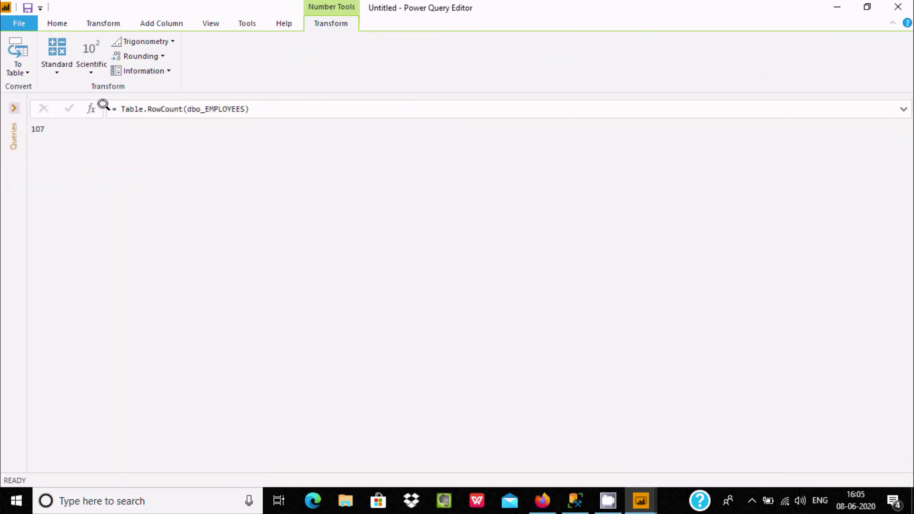
{"action": "left_click", "coordinate": [14, 104]}
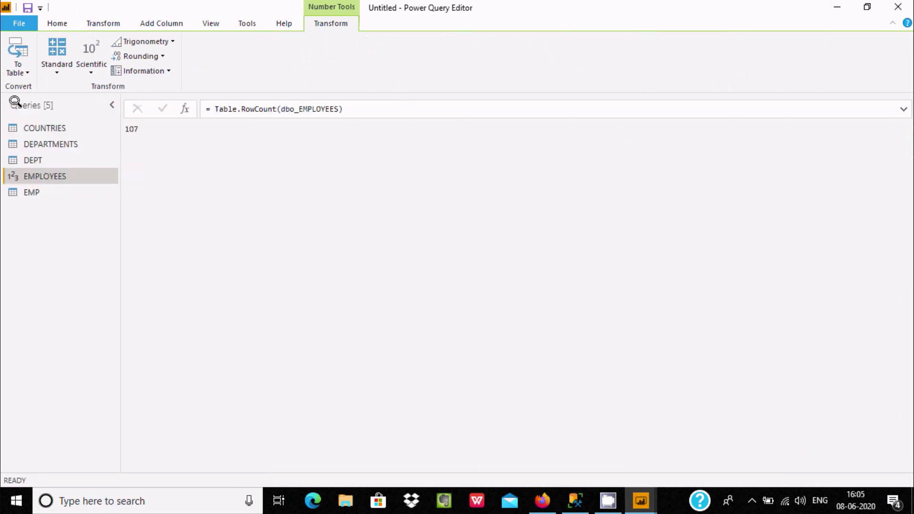
{"action": "double_click", "coordinate": [30, 172]}
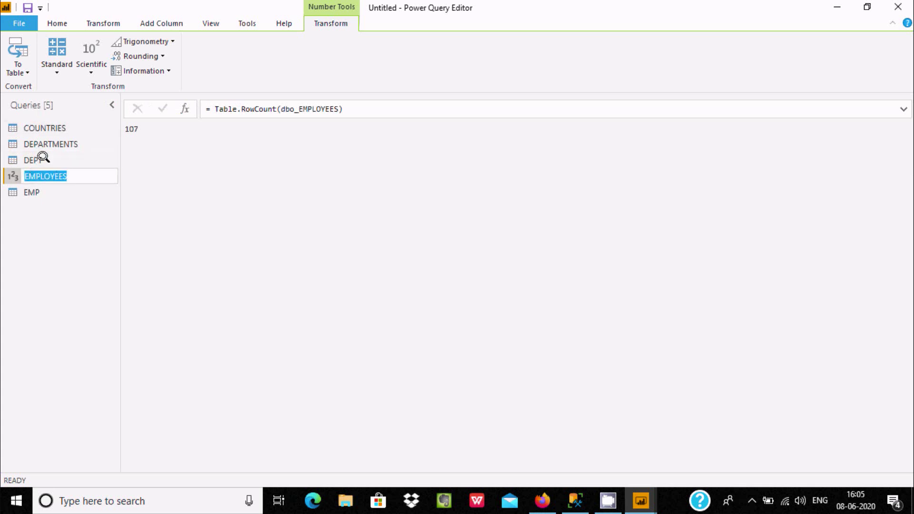
{"action": "key", "text": "Escape"}
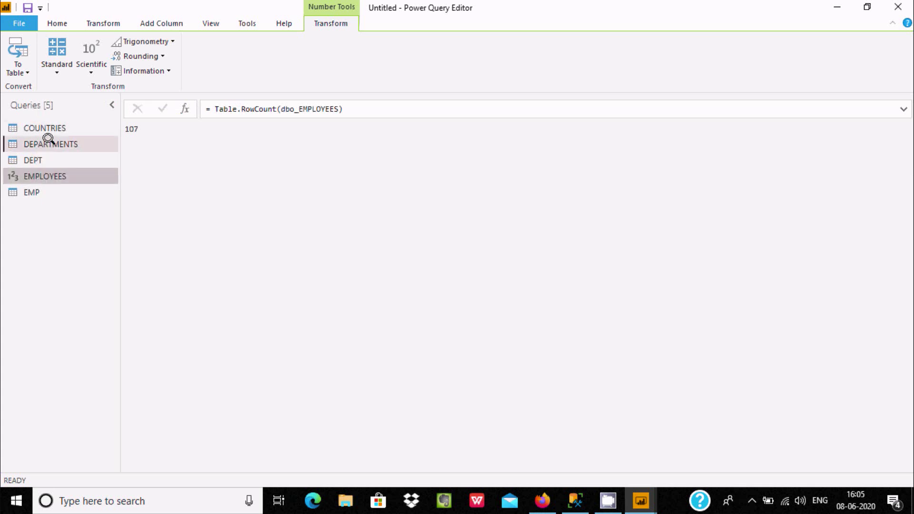
{"action": "left_click", "coordinate": [48, 139]}
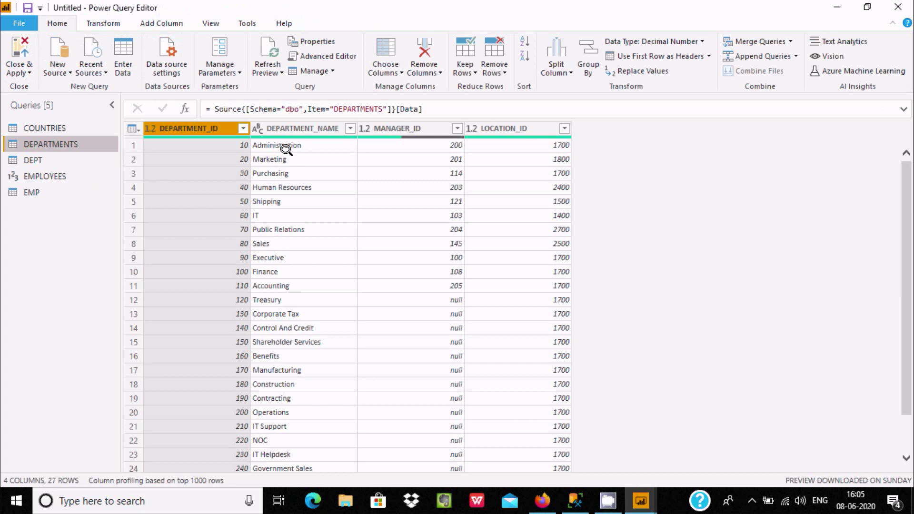
Step: Reverse the DEPARTMENTS rows and reduce the query to its row count of 27
{"action": "left_click", "coordinate": [113, 21]}
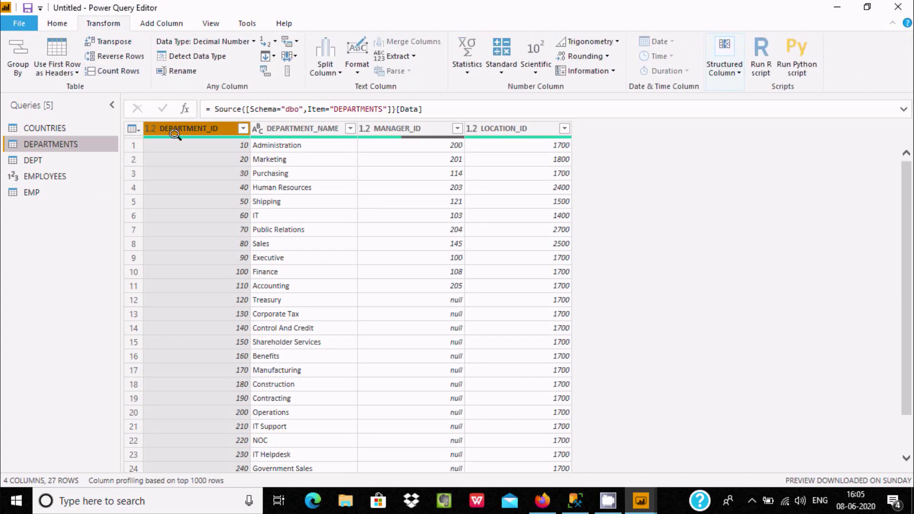
{"action": "left_click", "coordinate": [102, 52]}
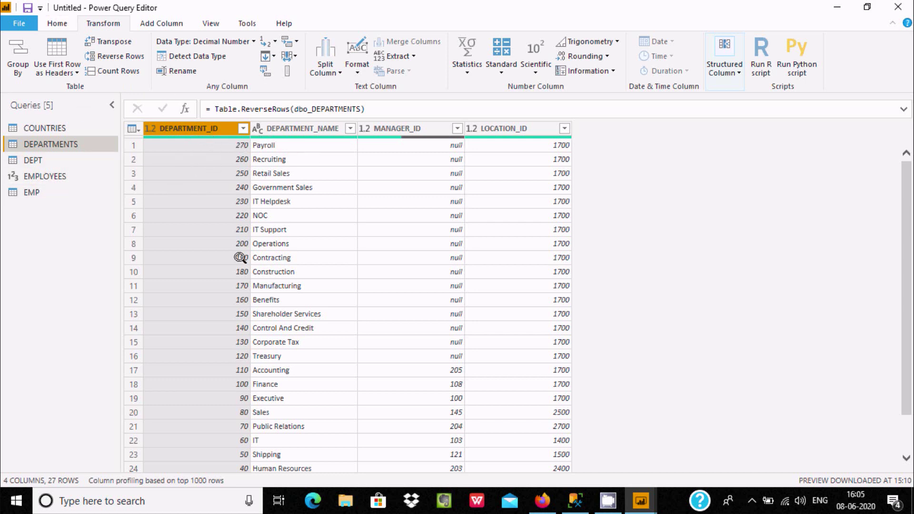
{"action": "left_click", "coordinate": [118, 70]}
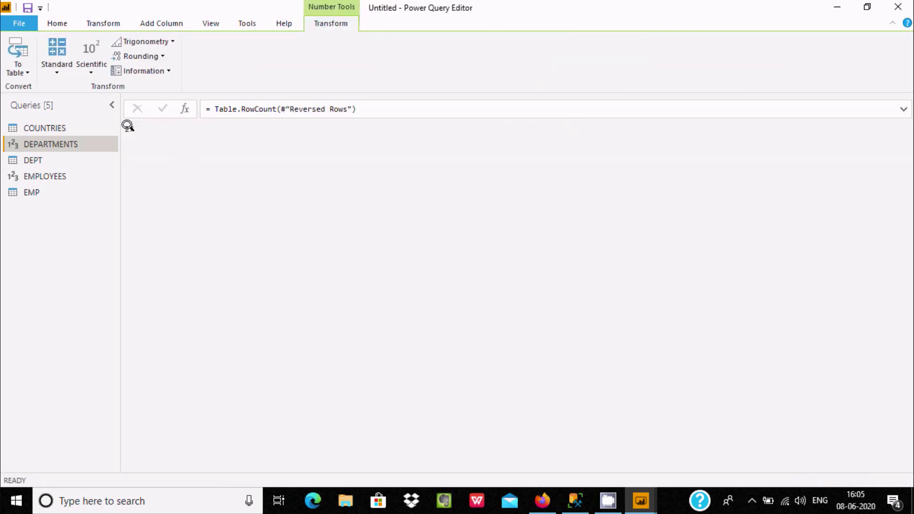
Step: Close the editor choosing Not now, leaving changes unapplied, and return to the Power BI report
{"action": "left_click", "coordinate": [104, 21]}
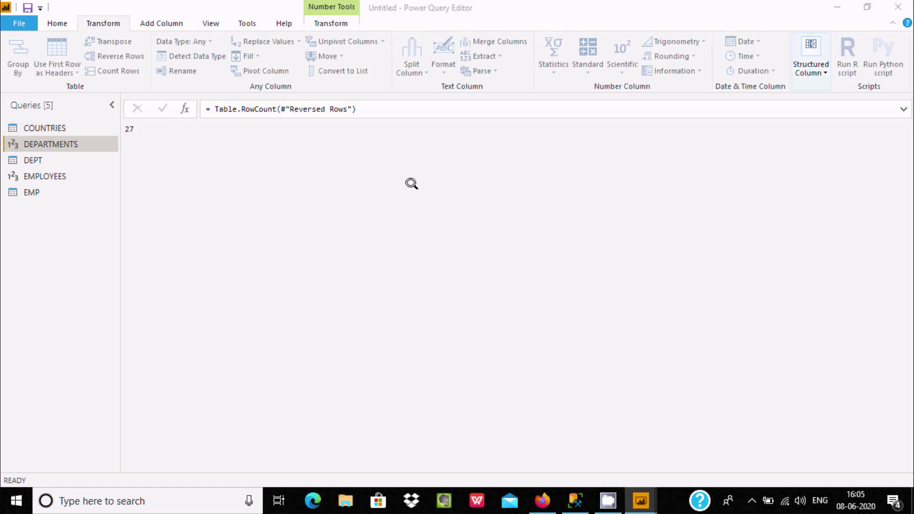
{"action": "left_click", "coordinate": [516, 267]}
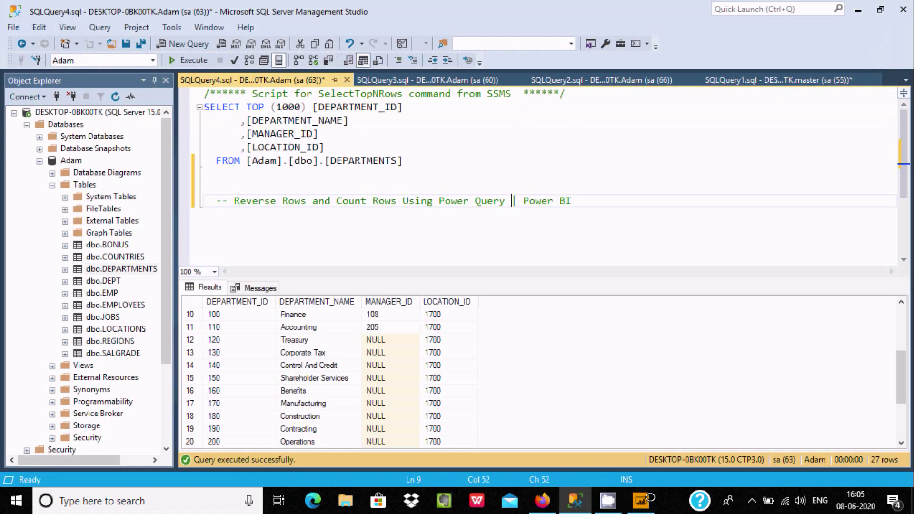
{"action": "left_click", "coordinate": [641, 499]}
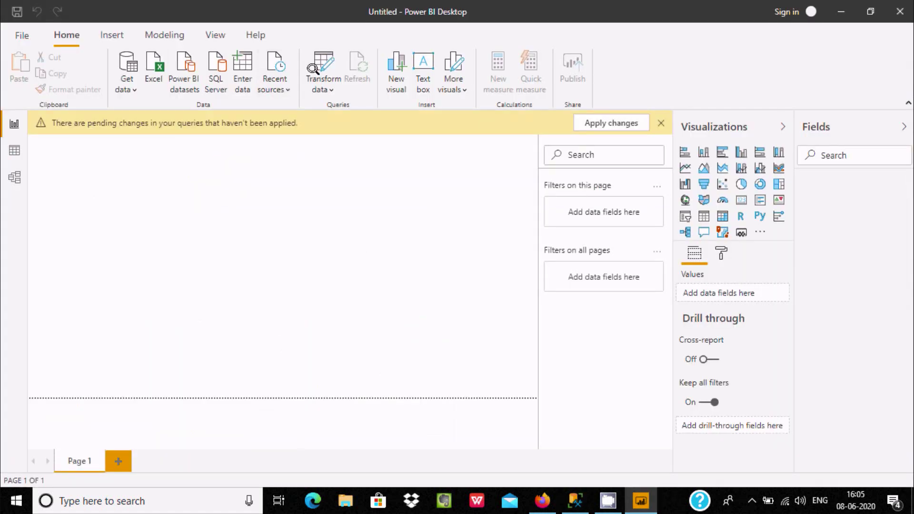
Step: Reopen Power Query Editor via Transform data, showing COUNTRIES with Zimbabwe first
{"action": "left_click", "coordinate": [315, 63]}
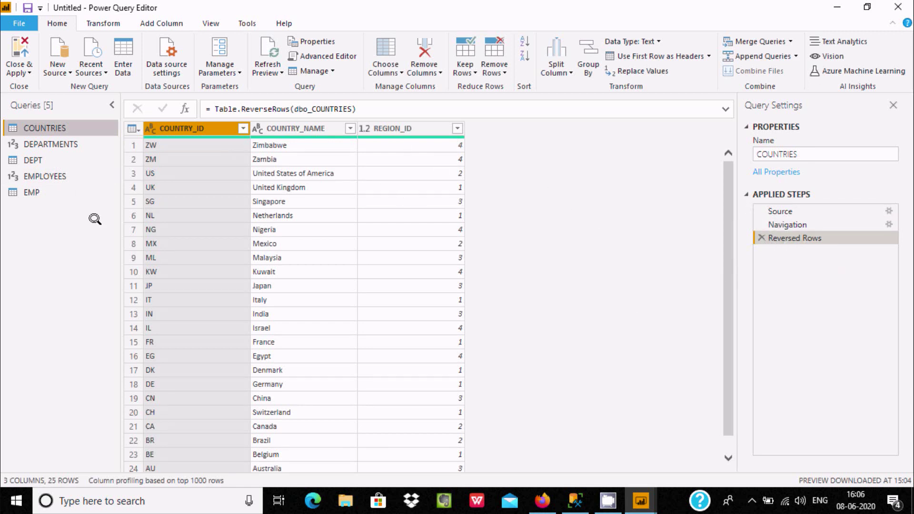
Step: Preview the EMPLOYEES query at its Navigation step, showing 11 columns and 107 employee rows
{"action": "left_click", "coordinate": [43, 175]}
{"action": "left_click", "coordinate": [43, 175]}
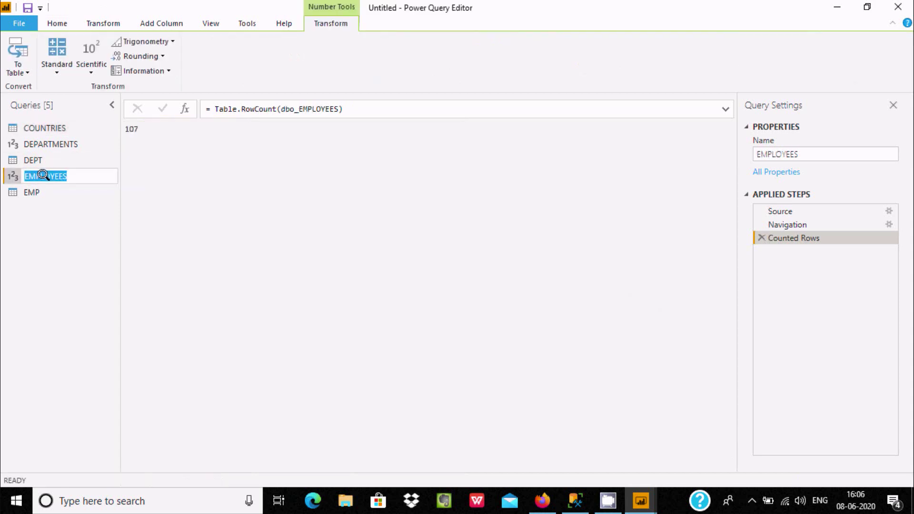
{"action": "left_click", "coordinate": [305, 216]}
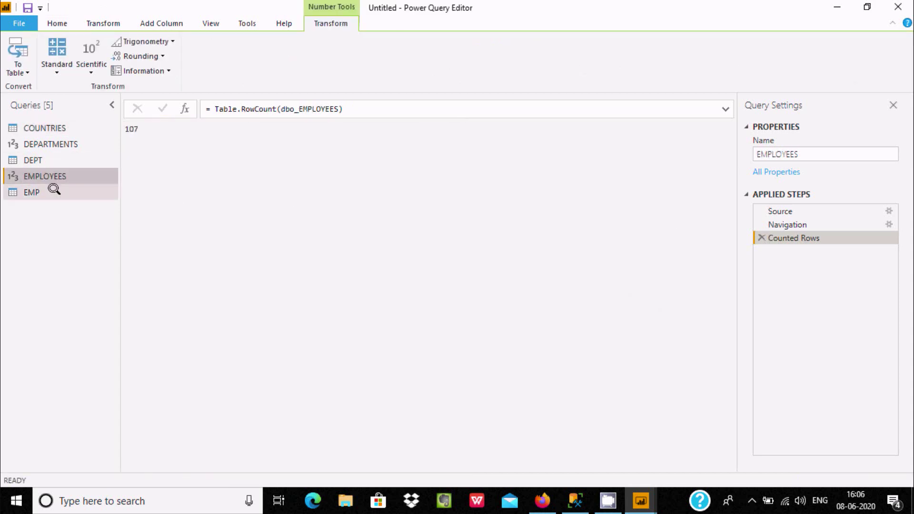
{"action": "left_click", "coordinate": [778, 211]}
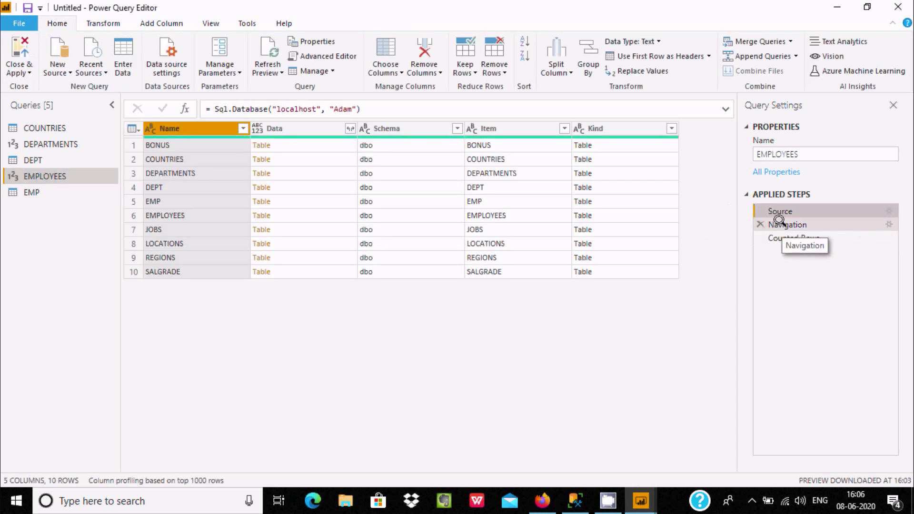
{"action": "left_click", "coordinate": [785, 222]}
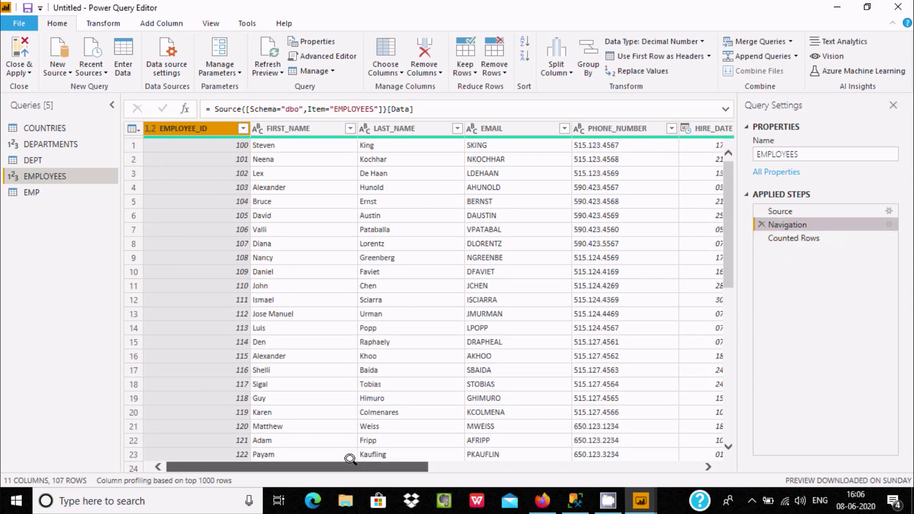
Step: Insert a Group By step grouping EMPLOYEES by DEPARTMENT_ID into a 'cnt' Count Rows column
{"action": "left_click_drag", "start_coordinate": [347, 464], "coordinate": [621, 464]}
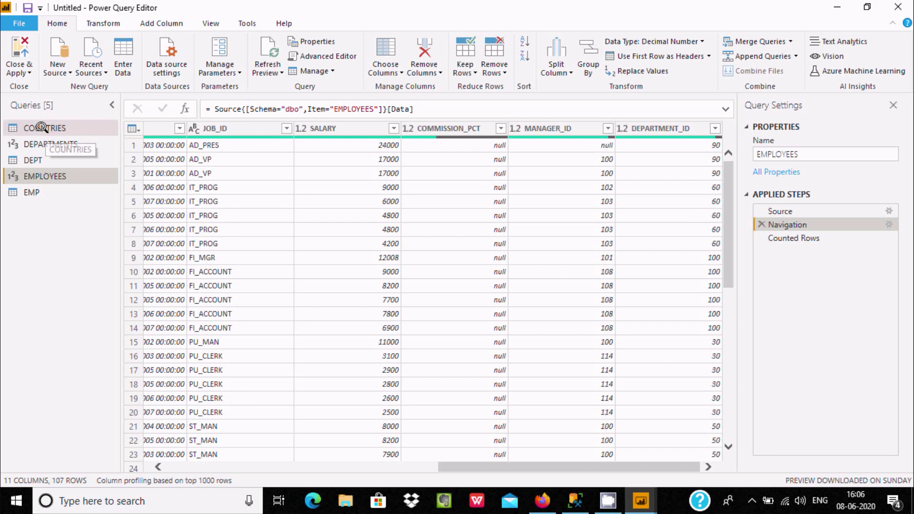
{"action": "left_click", "coordinate": [91, 24]}
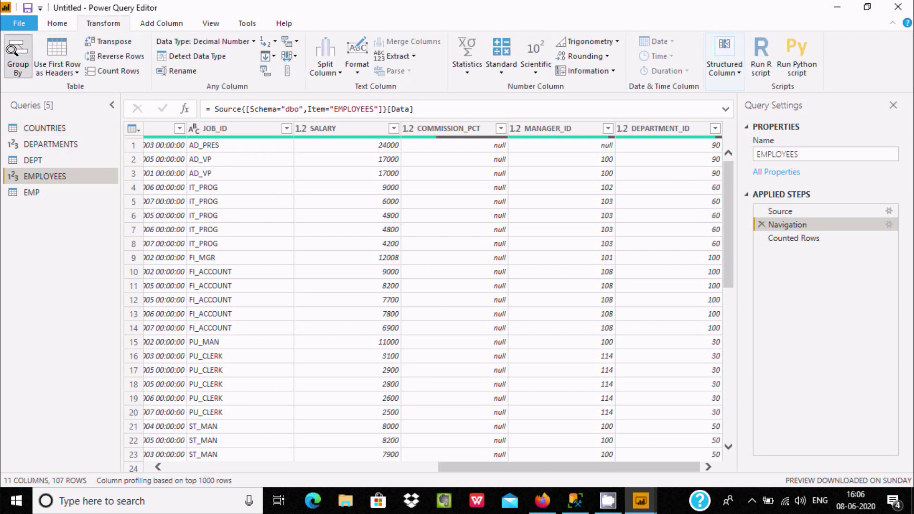
{"action": "left_click", "coordinate": [13, 49]}
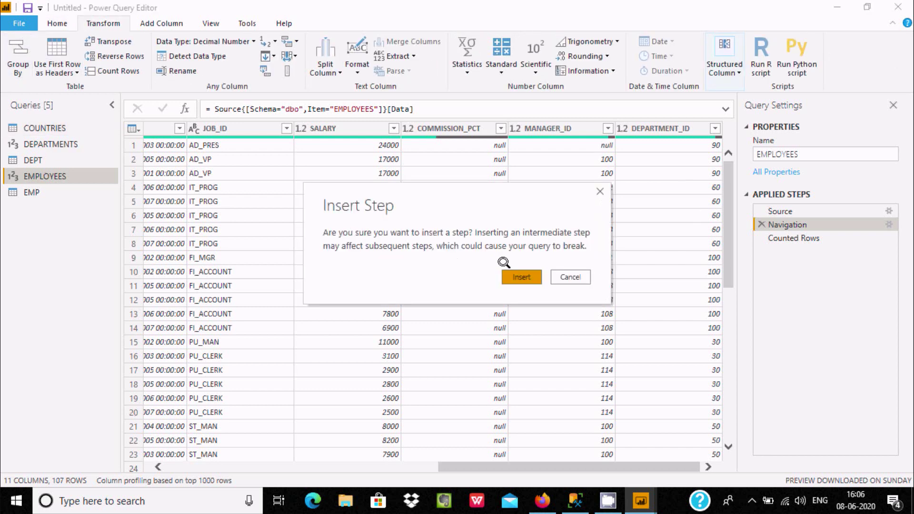
{"action": "left_click", "coordinate": [516, 274]}
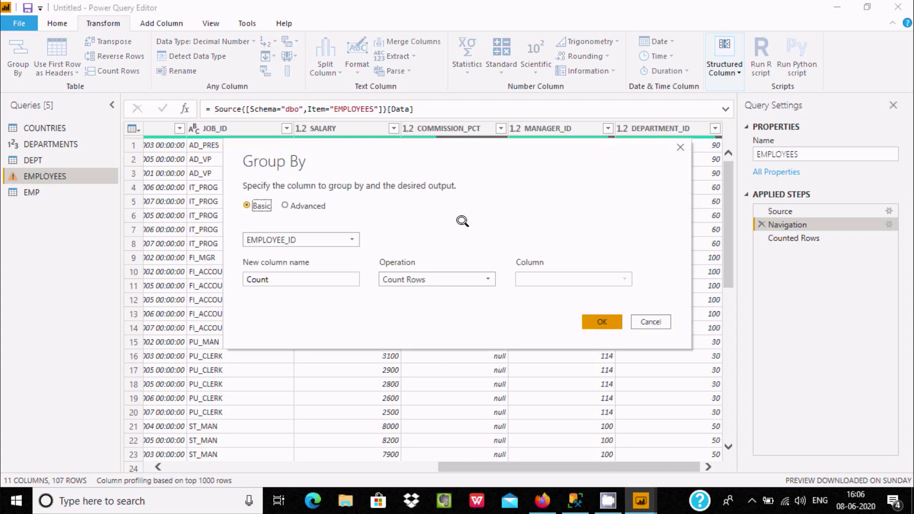
{"action": "left_click", "coordinate": [287, 238]}
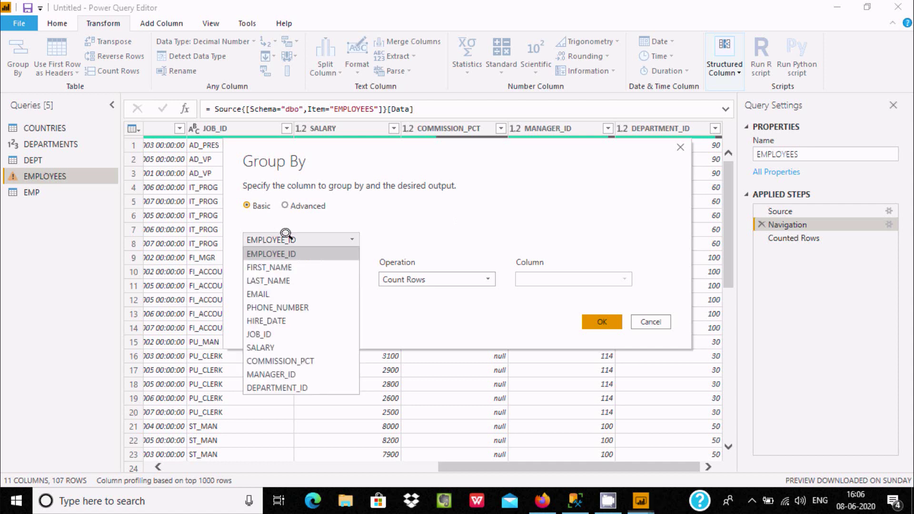
{"action": "left_click", "coordinate": [282, 387]}
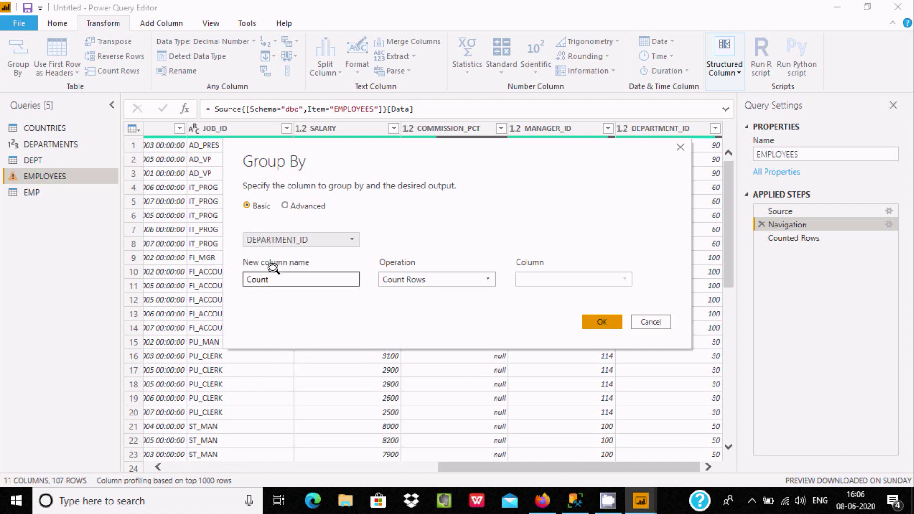
{"action": "key", "text": "Tab"}
{"action": "type", "text": "S"}
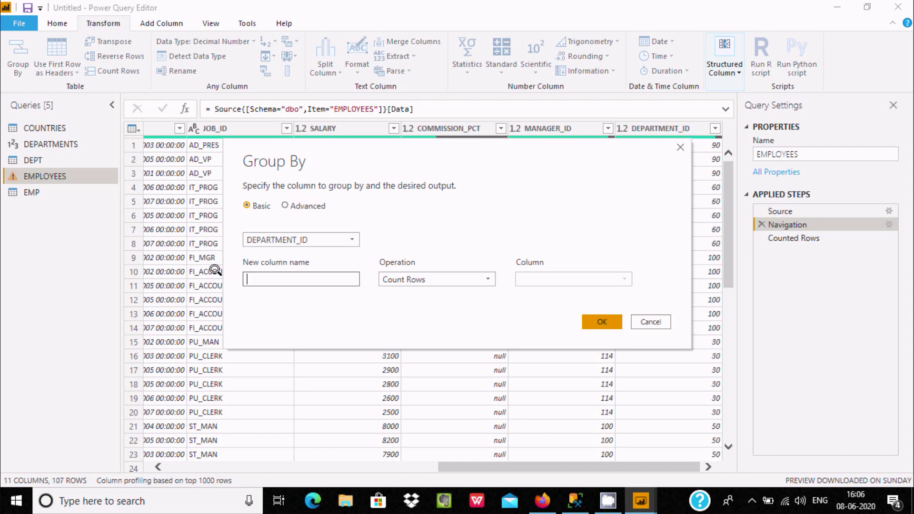
{"action": "type", "text": "cnt"}
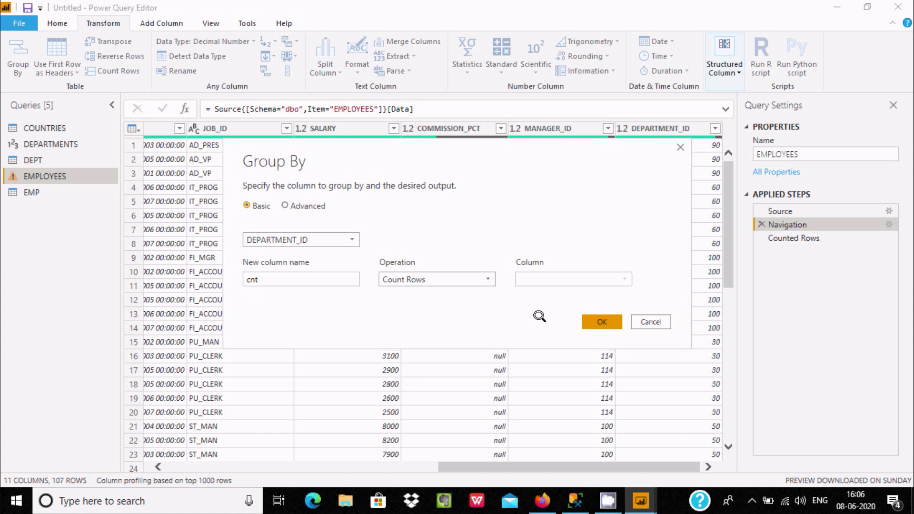
{"action": "left_click", "coordinate": [595, 313]}
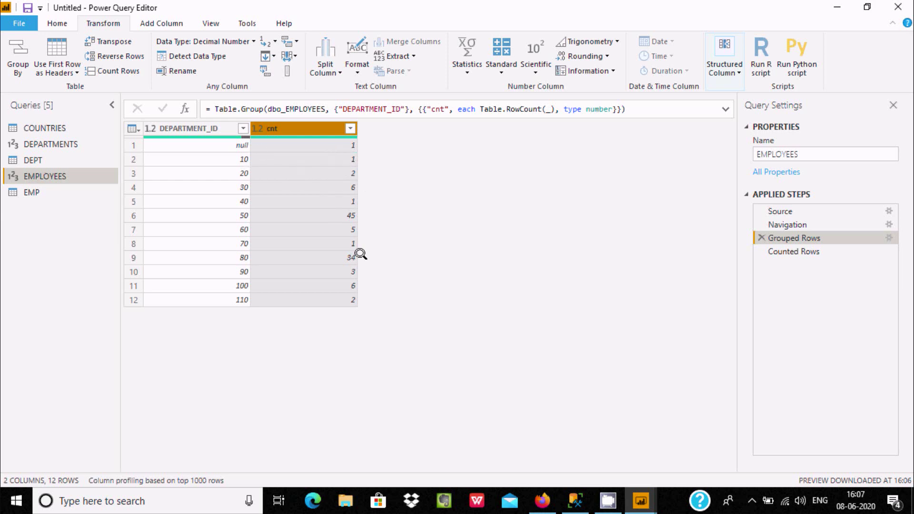
{"action": "left_click", "coordinate": [783, 220]}
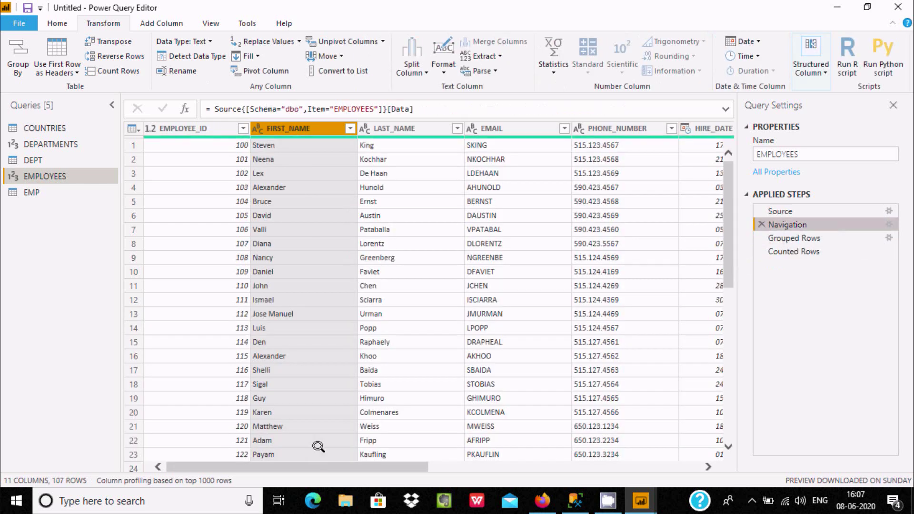
{"action": "left_click_drag", "start_coordinate": [303, 463], "coordinate": [662, 457]}
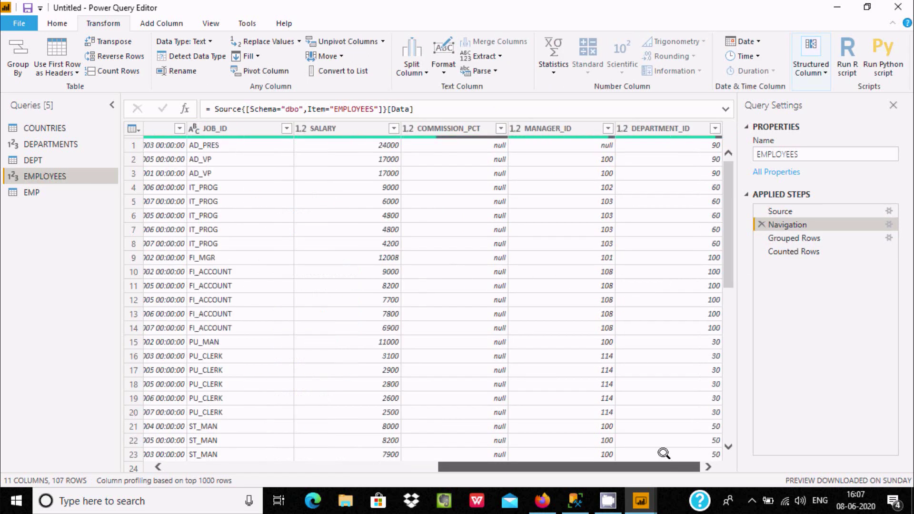
{"action": "left_click", "coordinate": [118, 51]}
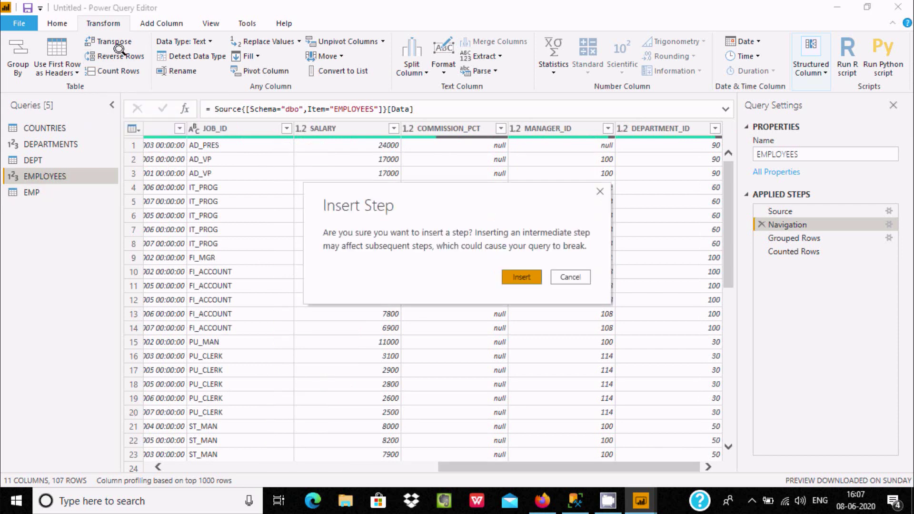
{"action": "left_click", "coordinate": [524, 279]}
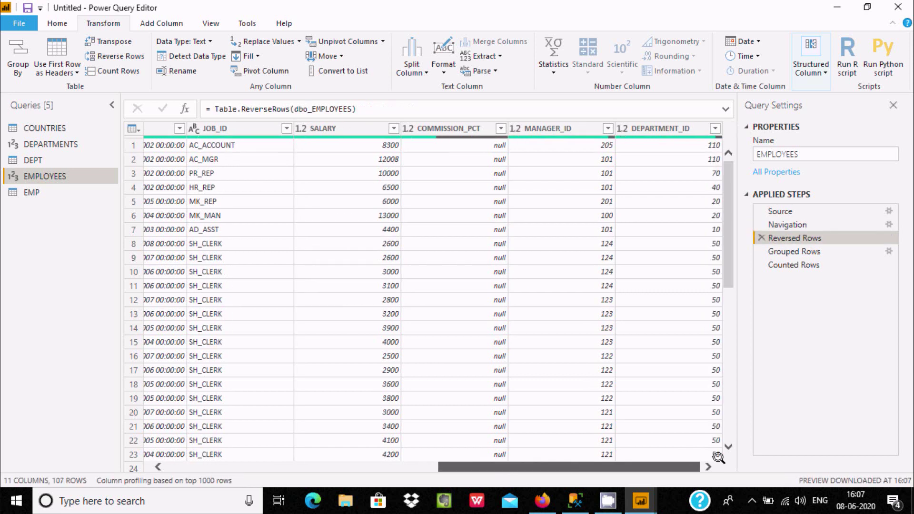
{"action": "scroll", "coordinate": [716, 343], "scroll_direction": "down", "scroll_amount": 7}
{"action": "scroll", "coordinate": [711, 266], "scroll_direction": "up", "scroll_amount": 5}
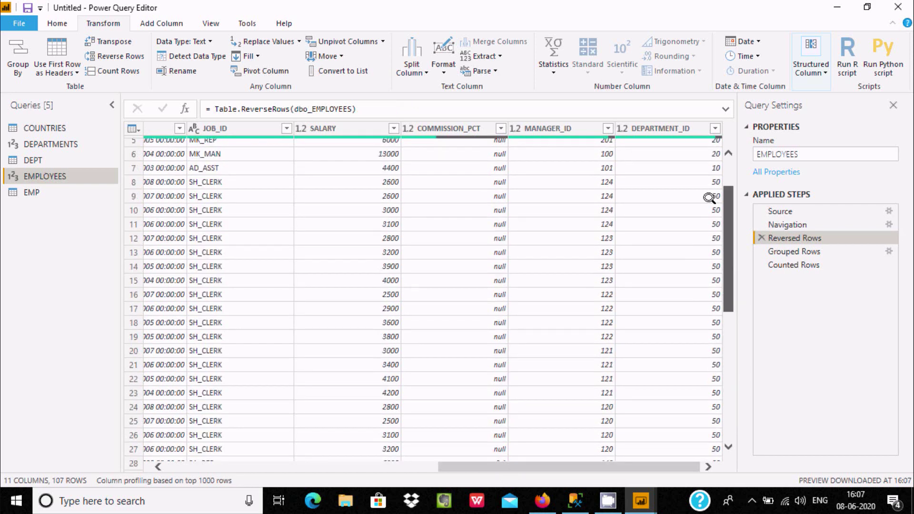
{"action": "scroll", "coordinate": [709, 197], "scroll_direction": "up", "scroll_amount": 2}
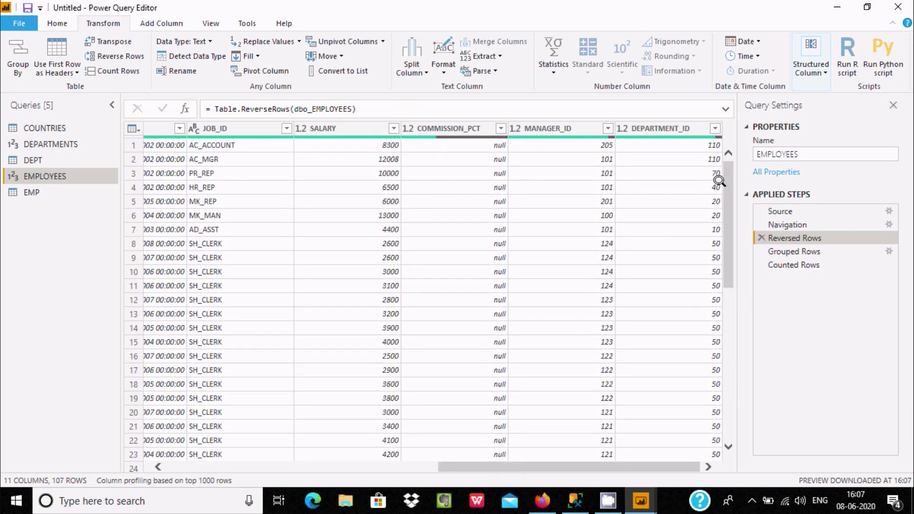
{"action": "scroll", "coordinate": [721, 285], "scroll_direction": "down", "scroll_amount": 20}
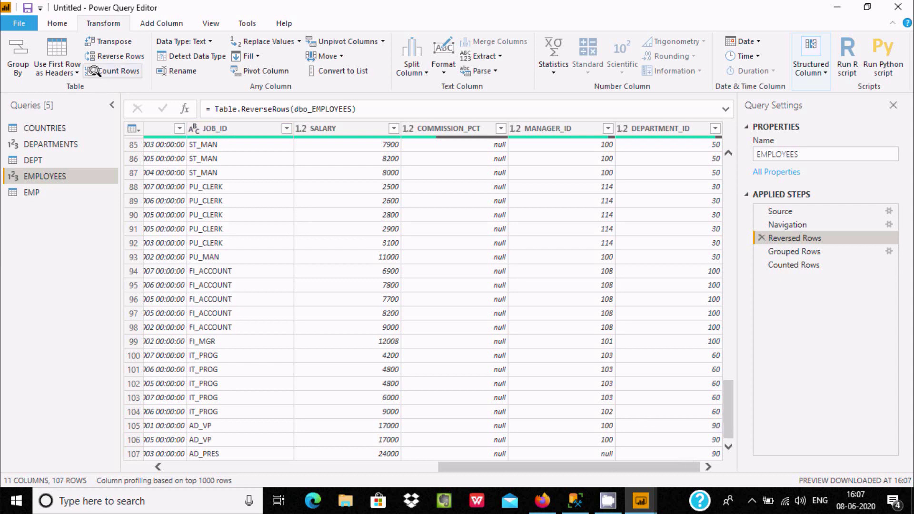
Step: Insert a Grouped Rows1 step summing SALARY per DEPARTMENT_ID into a new Sum_Sal column
{"action": "left_click", "coordinate": [18, 54]}
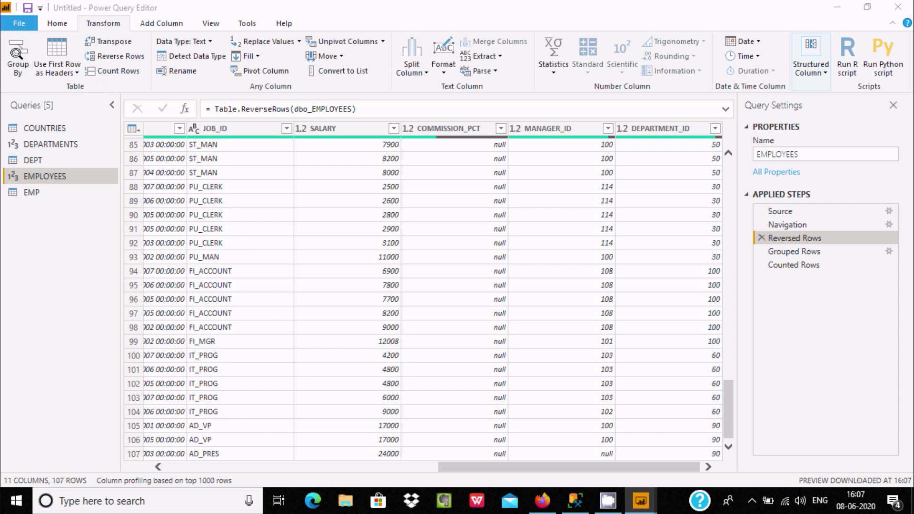
{"action": "left_click", "coordinate": [520, 275]}
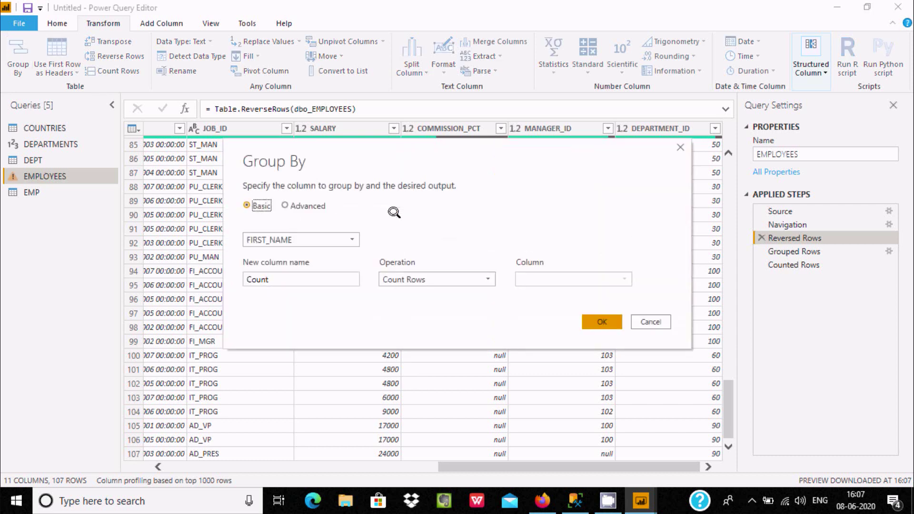
{"action": "left_click", "coordinate": [285, 239]}
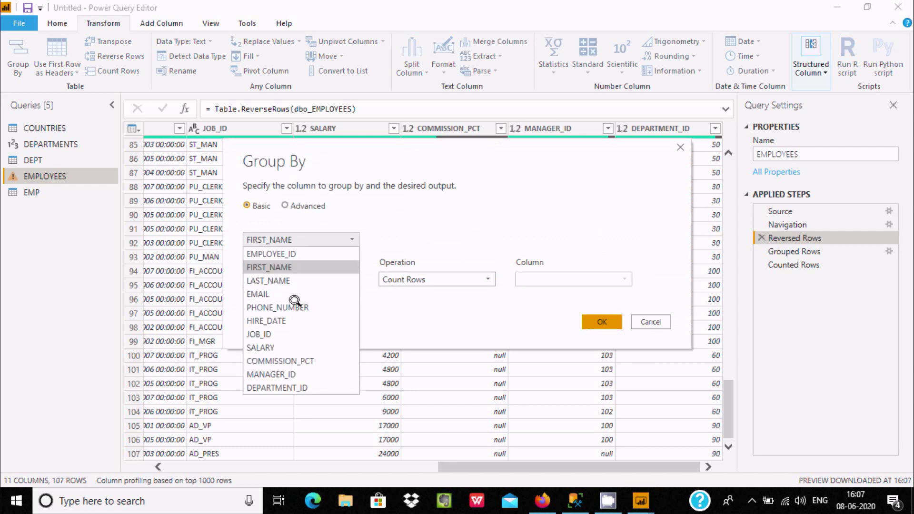
{"action": "left_click", "coordinate": [272, 383]}
{"action": "left_click", "coordinate": [421, 280]}
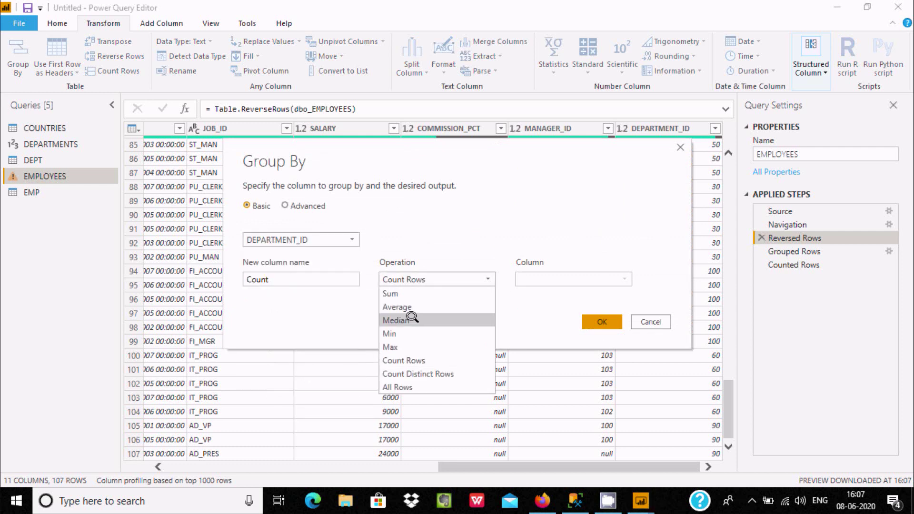
{"action": "left_click", "coordinate": [402, 295]}
{"action": "left_click", "coordinate": [552, 280]}
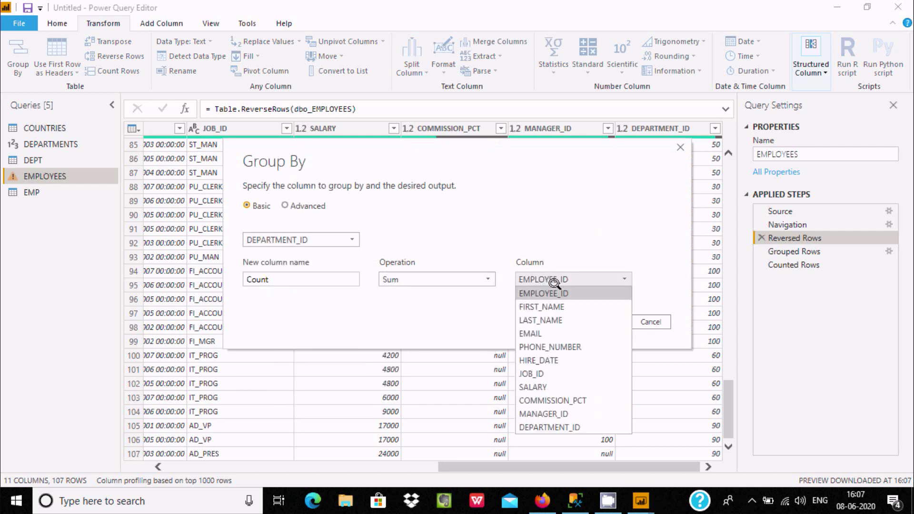
{"action": "left_click", "coordinate": [546, 386]}
{"action": "double_click", "coordinate": [259, 279]}
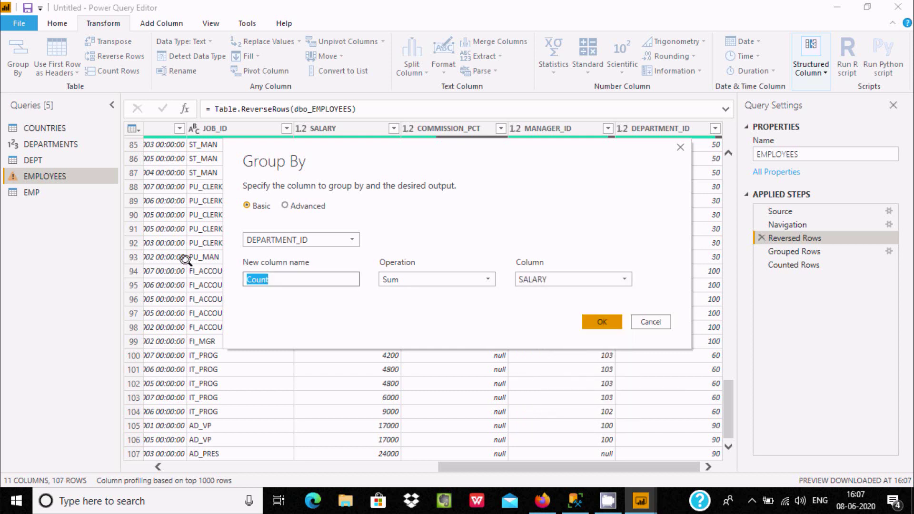
{"action": "type", "text": "Sum_Sal"}
{"action": "left_click", "coordinate": [601, 322]}
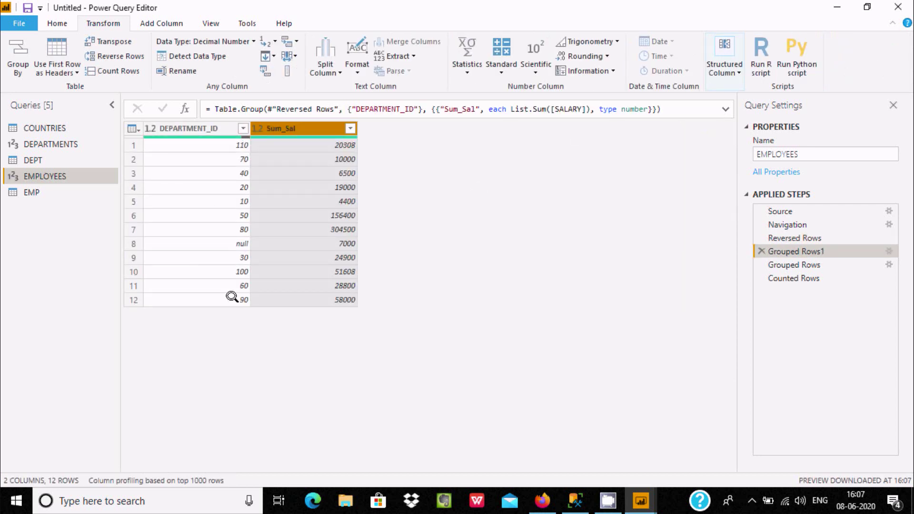
{"action": "left_click", "coordinate": [241, 127]}
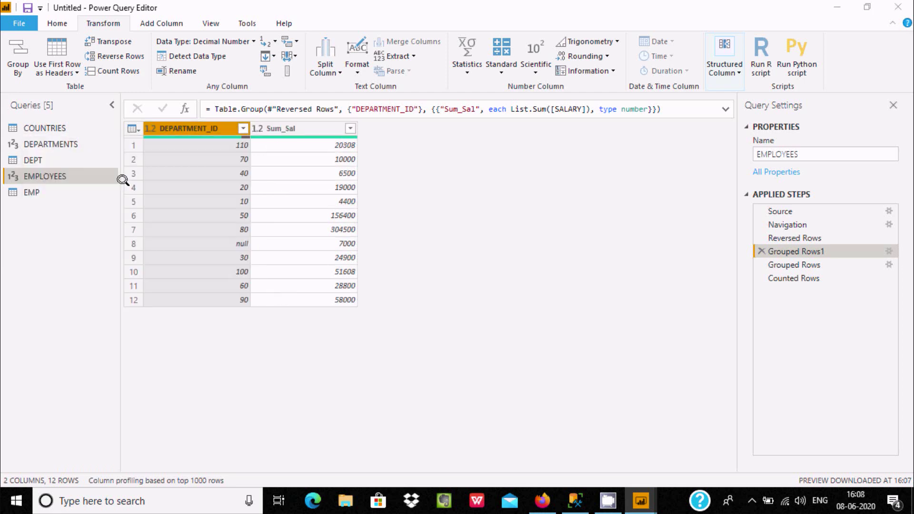
Step: Insert an ascending DEPARTMENT_ID sort step and inspect the top rows' values
{"action": "left_click", "coordinate": [521, 275]}
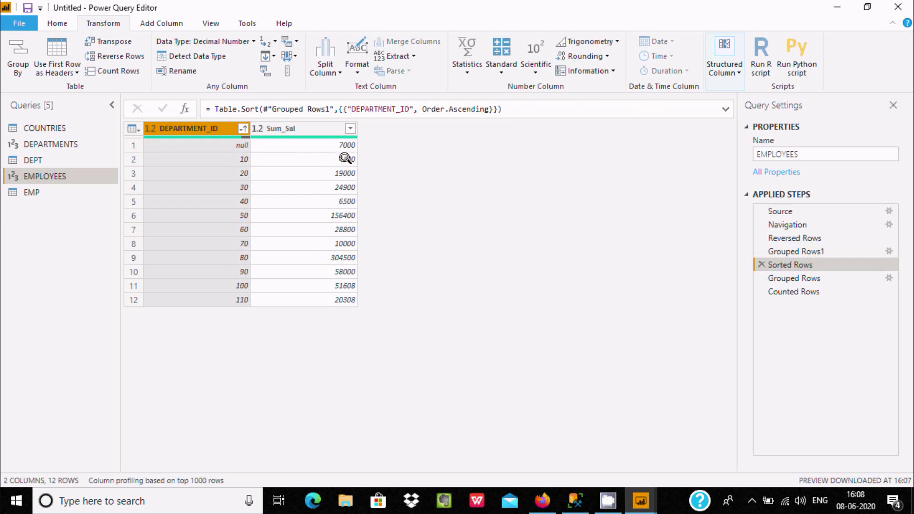
{"action": "left_click", "coordinate": [231, 144]}
{"action": "left_click", "coordinate": [297, 143]}
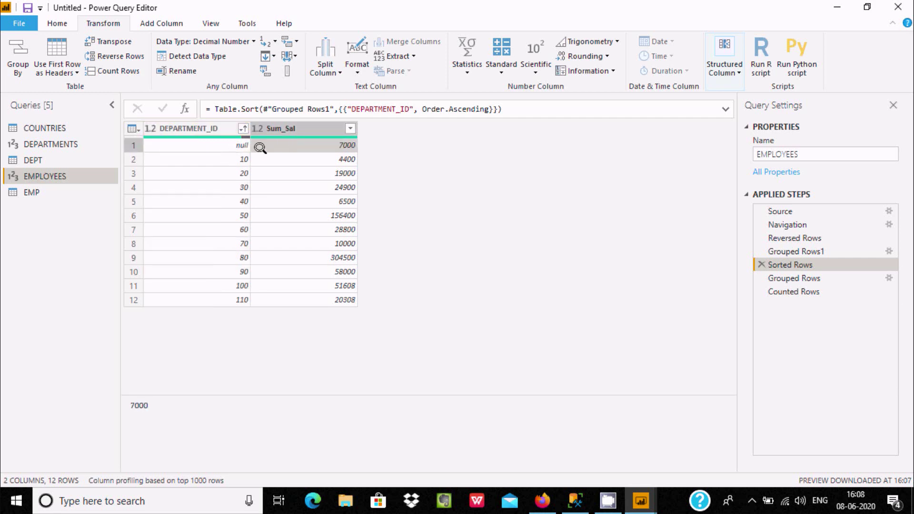
{"action": "left_click", "coordinate": [207, 155]}
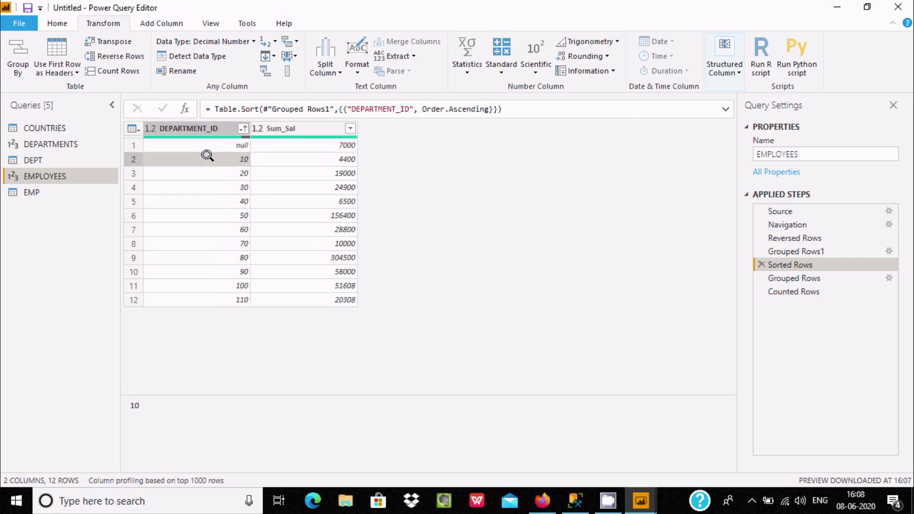
Step: Insert a Promoted Headers step that uses the first row as column headers
{"action": "left_click", "coordinate": [74, 71]}
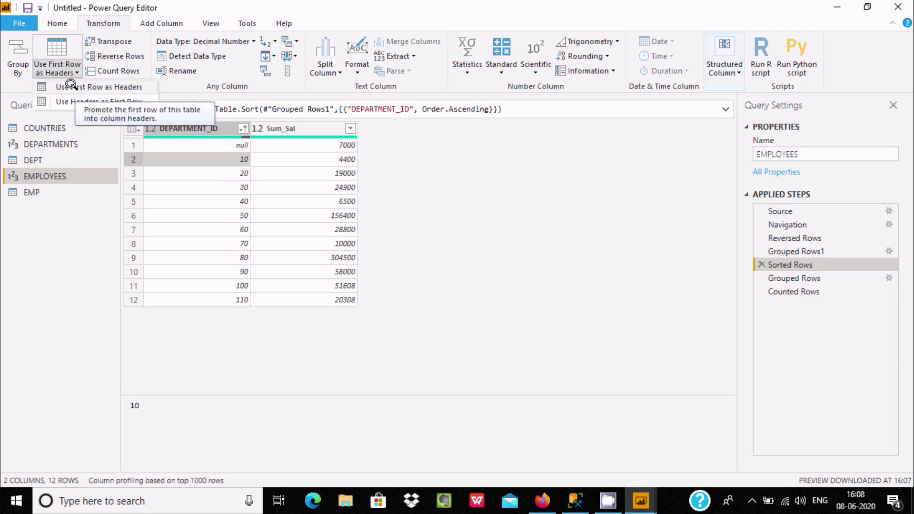
{"action": "left_click", "coordinate": [71, 85]}
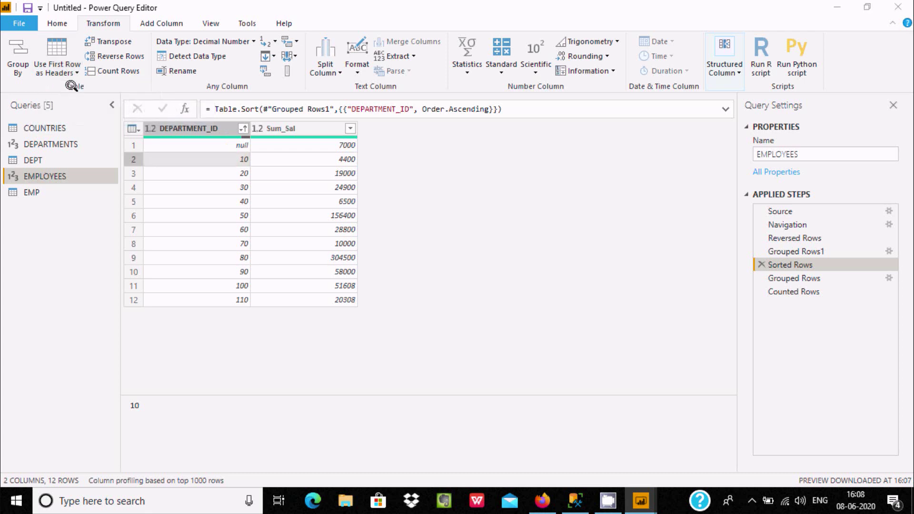
{"action": "left_click", "coordinate": [532, 276]}
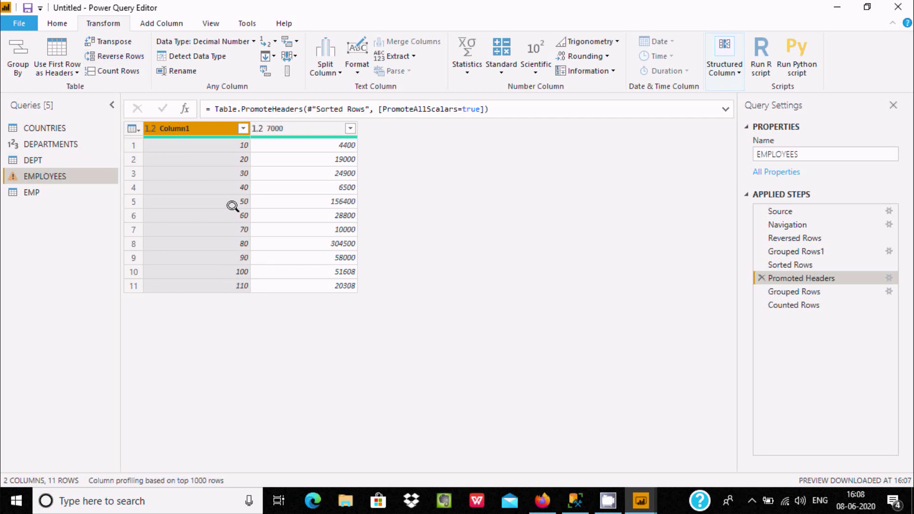
Step: Insert a Reversed Rows1 step, then return to the Navigation step's data
{"action": "left_click", "coordinate": [123, 57]}
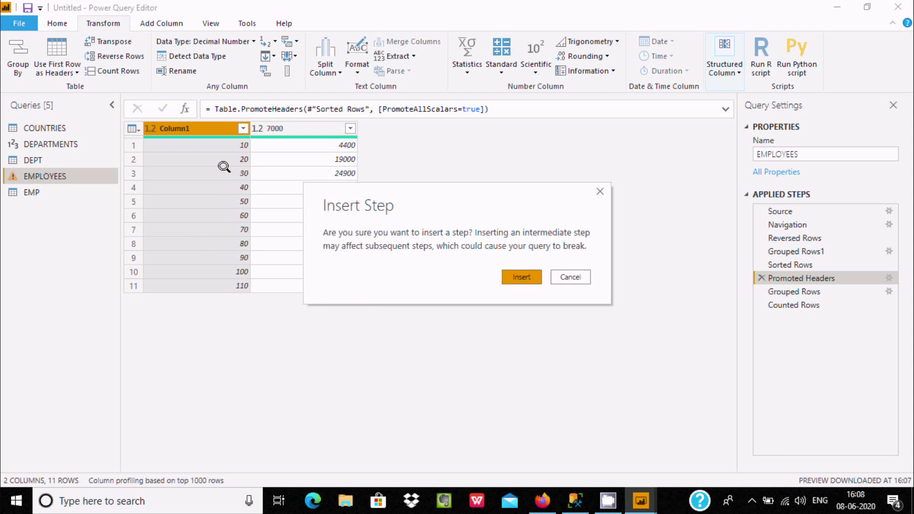
{"action": "left_click", "coordinate": [520, 277]}
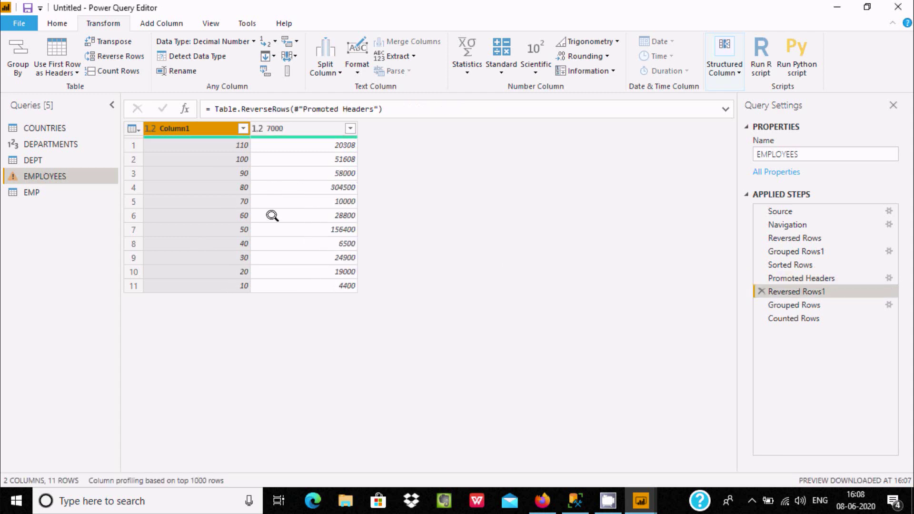
{"action": "left_click", "coordinate": [785, 220]}
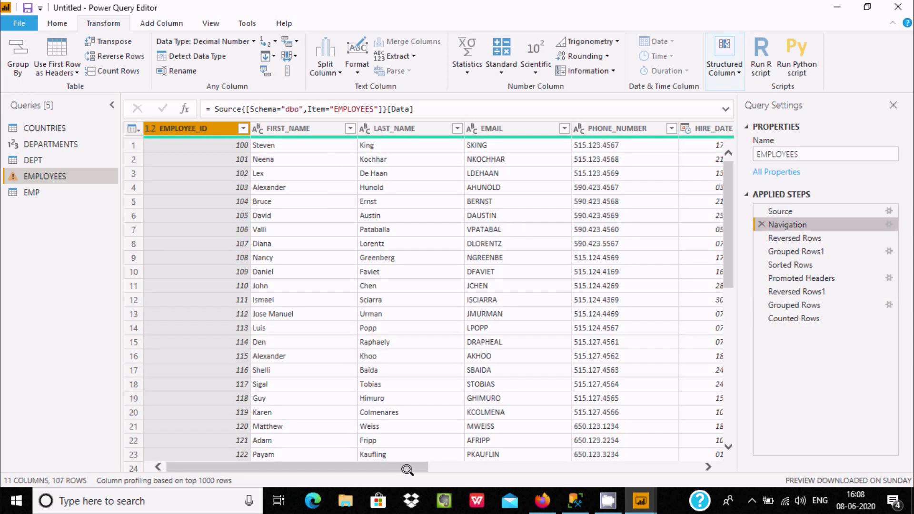
Step: Insert a Sorted Rows1 step after Navigation ordering SALARY ascending, from 2100 to 24000
{"action": "left_click_drag", "start_coordinate": [405, 467], "coordinate": [732, 462]}
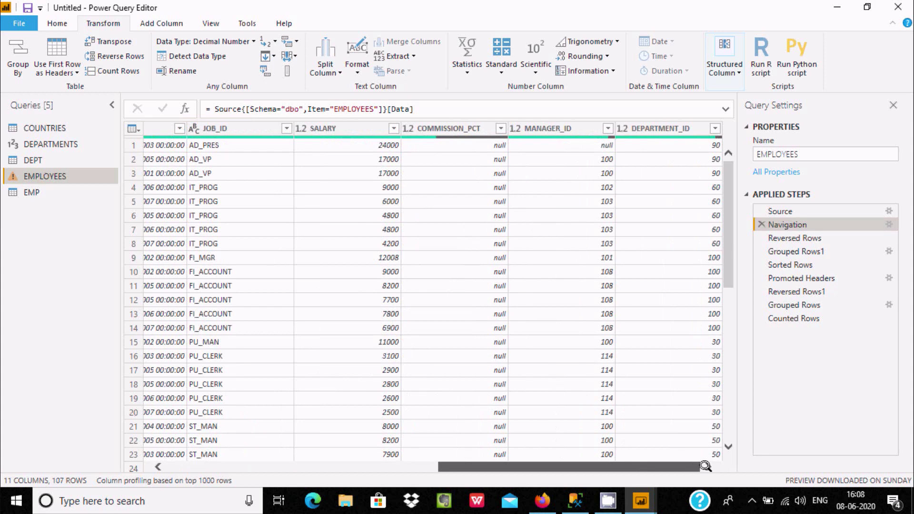
{"action": "left_click", "coordinate": [389, 127]}
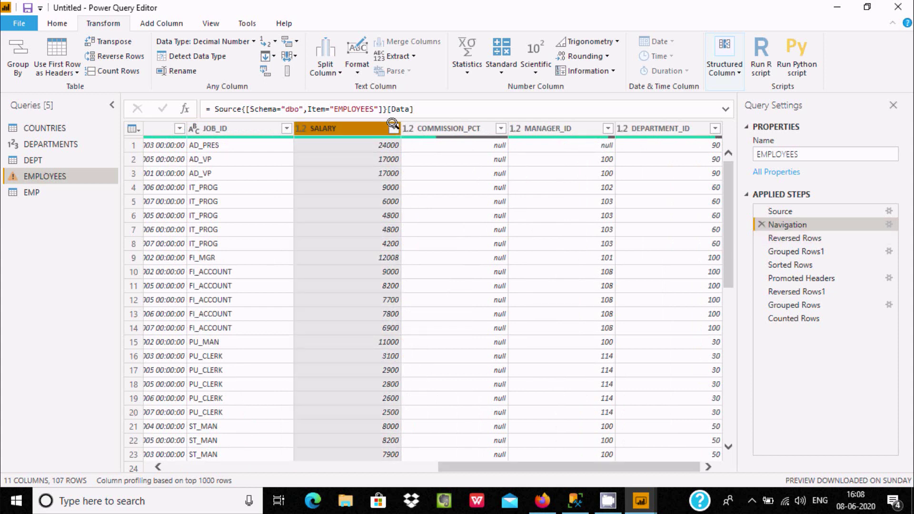
{"action": "left_click", "coordinate": [393, 127]}
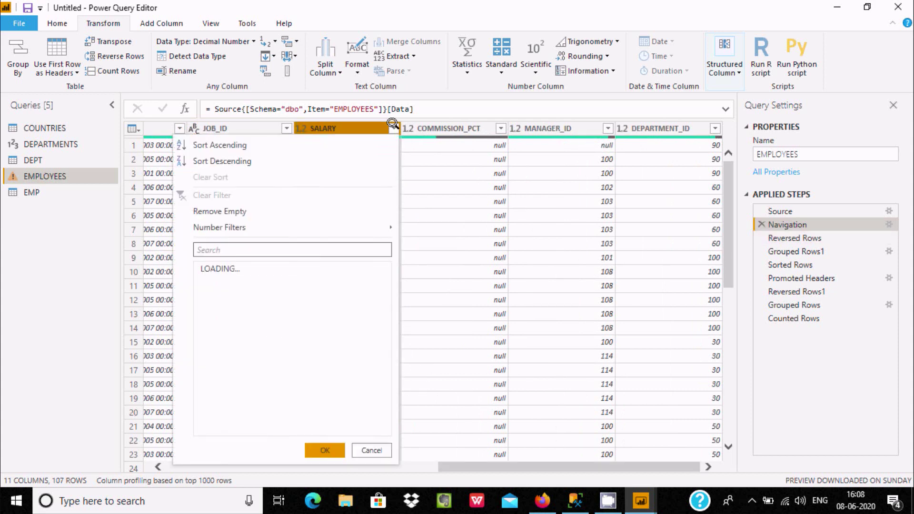
{"action": "left_click", "coordinate": [232, 141]}
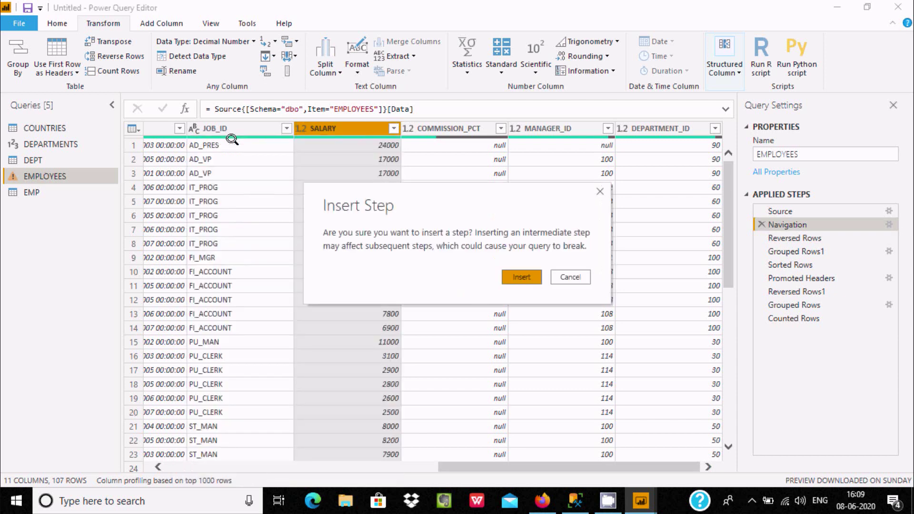
{"action": "left_click", "coordinate": [528, 272]}
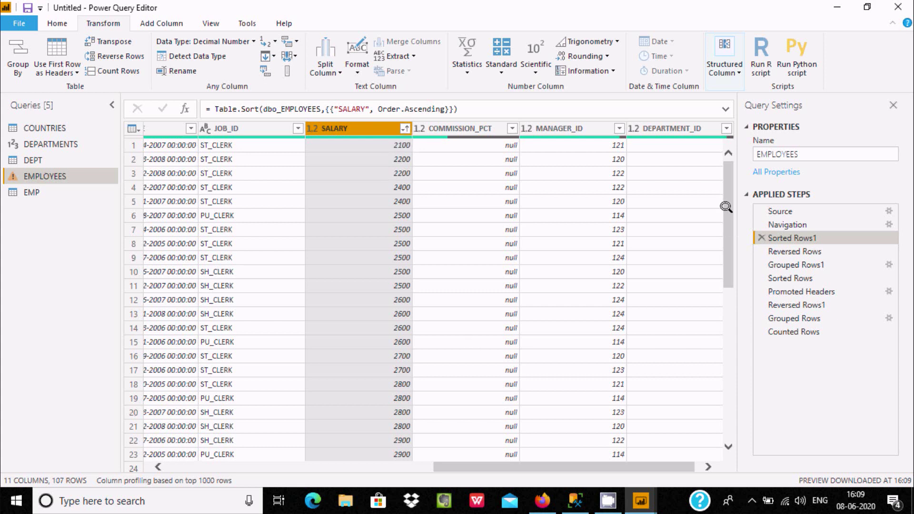
{"action": "left_click_drag", "start_coordinate": [726, 206], "coordinate": [730, 445]}
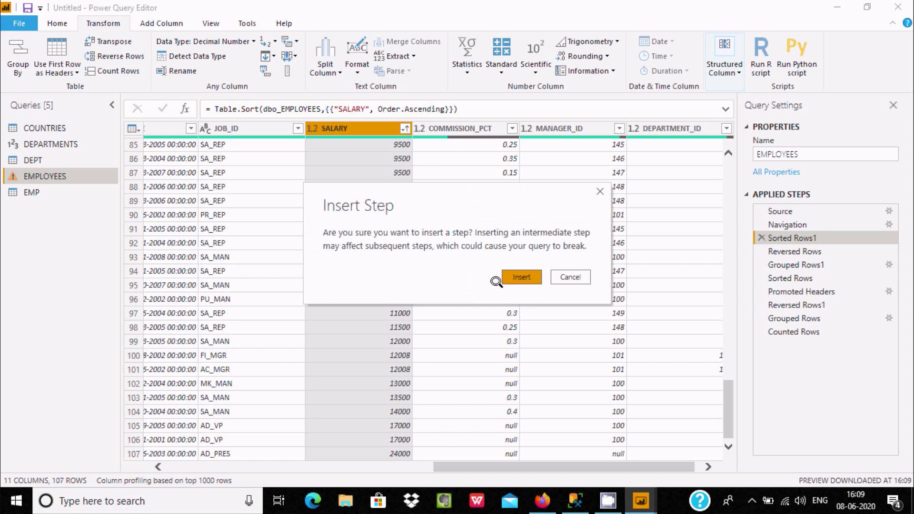
Step: Insert a Reversed Rows2 step and check SALARY now starts at 24000 (AD_PRES)
{"action": "left_click", "coordinate": [515, 278]}
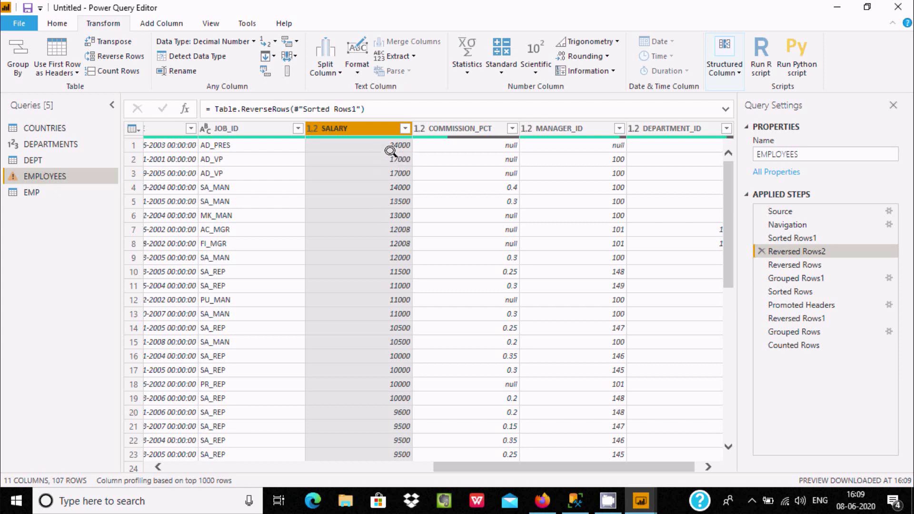
{"action": "left_click_drag", "start_coordinate": [539, 466], "coordinate": [243, 466]}
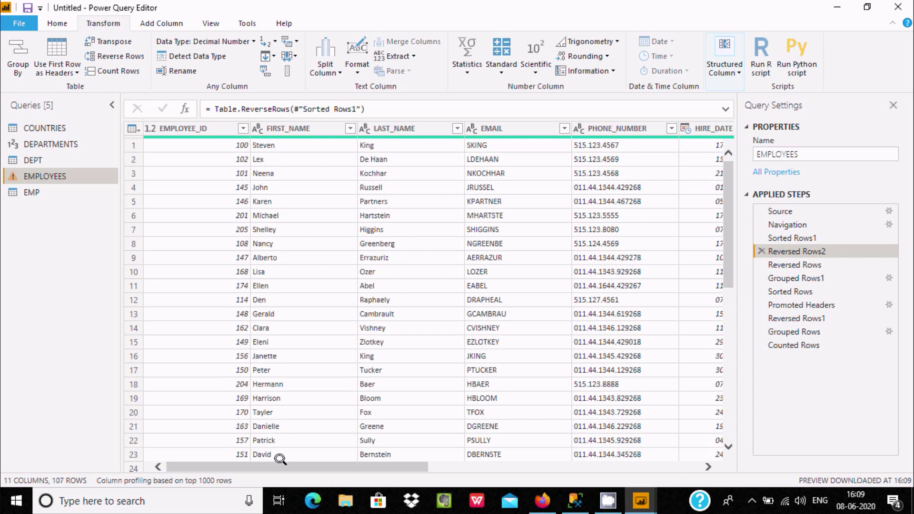
{"action": "left_click_drag", "start_coordinate": [281, 466], "coordinate": [456, 467]}
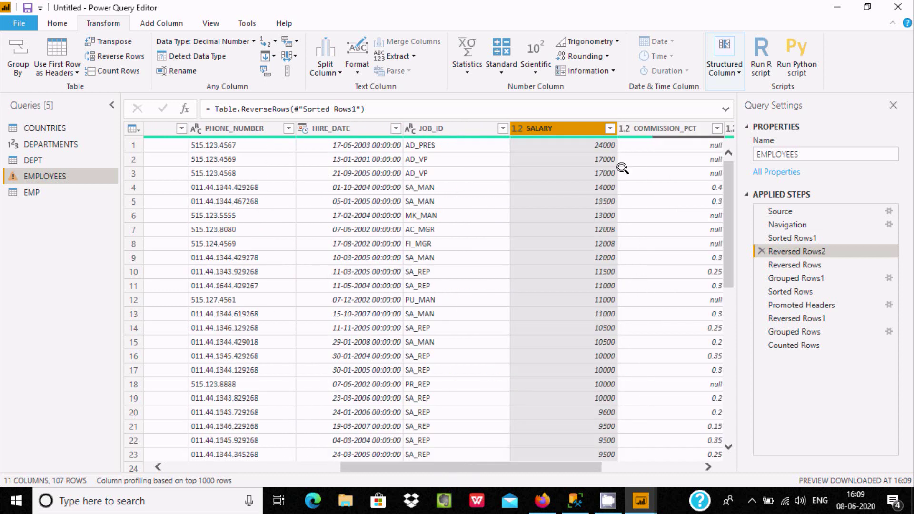